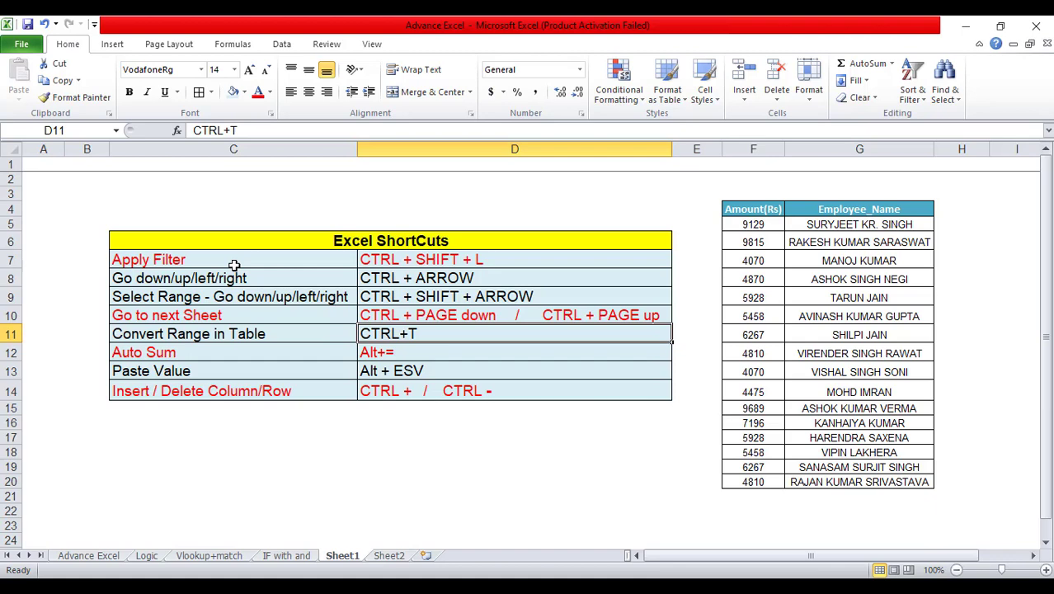
Turn on filtering for the employee table F4:G18, then open and close the Employee_Name filter.
click(219, 266)
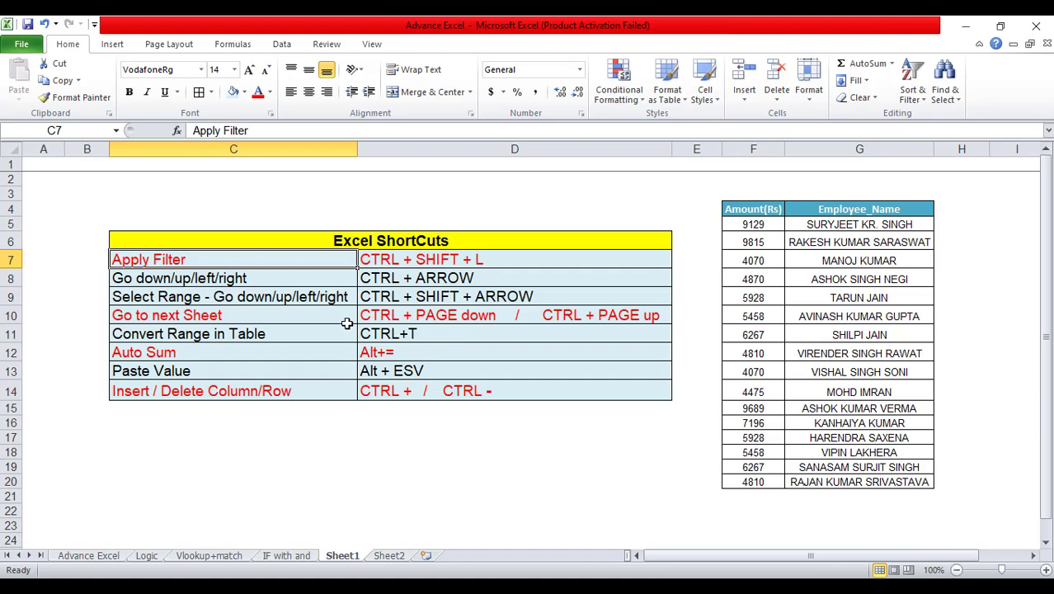
click(756, 246)
drag(766, 213, 854, 482)
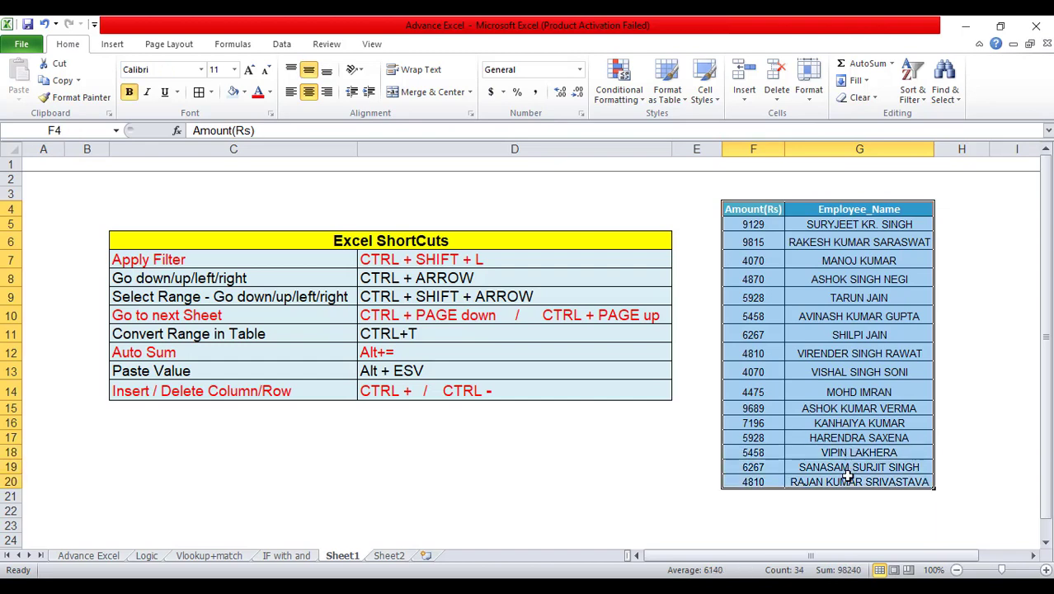
key(ctrl+shift+l)
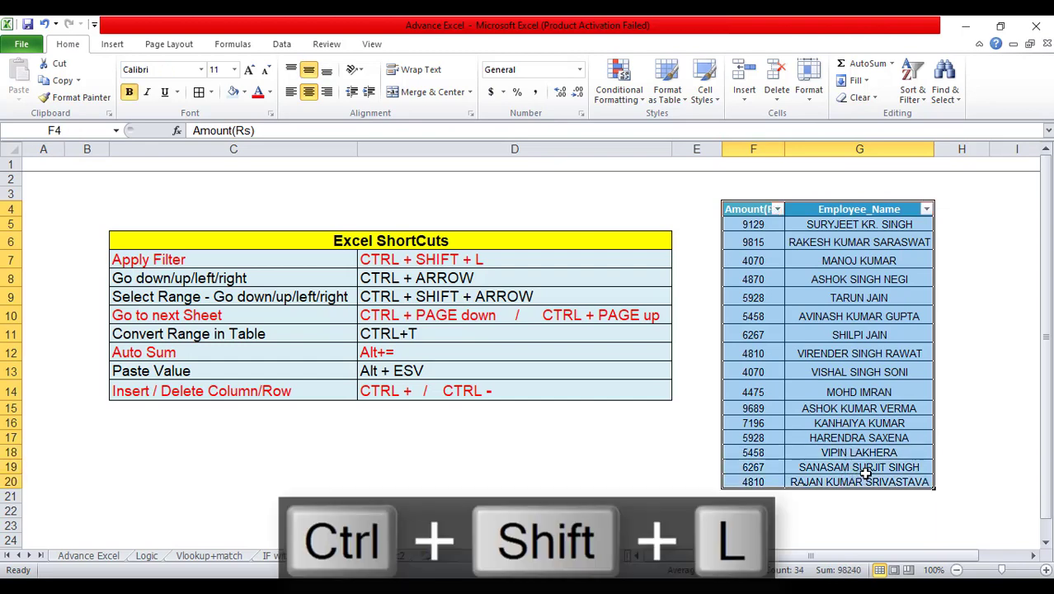
click(927, 210)
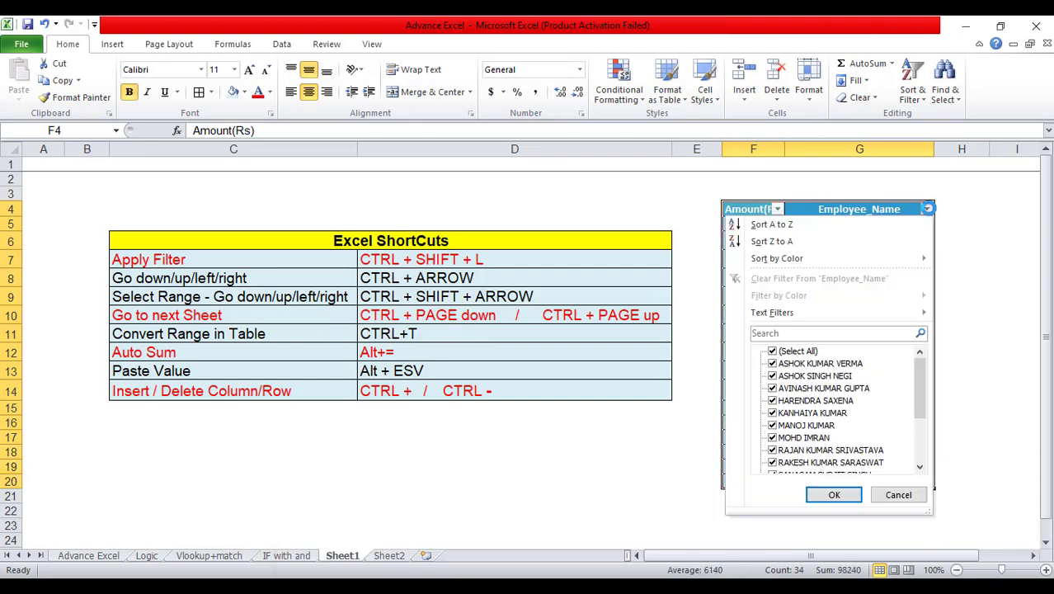
click(928, 210)
Turn the filter off, then apply Ctrl+Shift+L to the selected employee rows F9:G13.
click(873, 293)
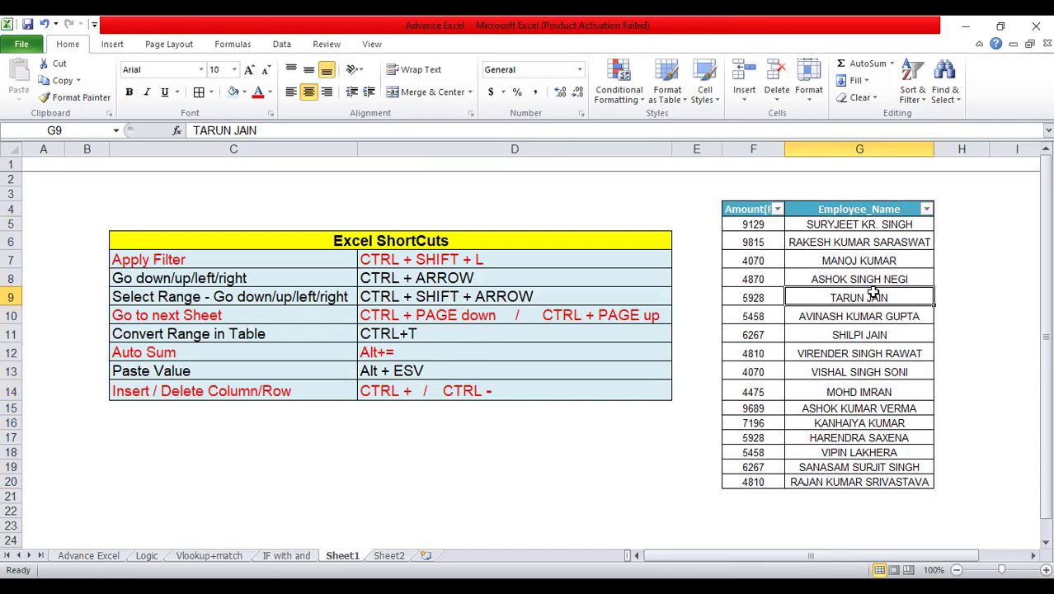
key(ctrl+shift+l)
click(797, 347)
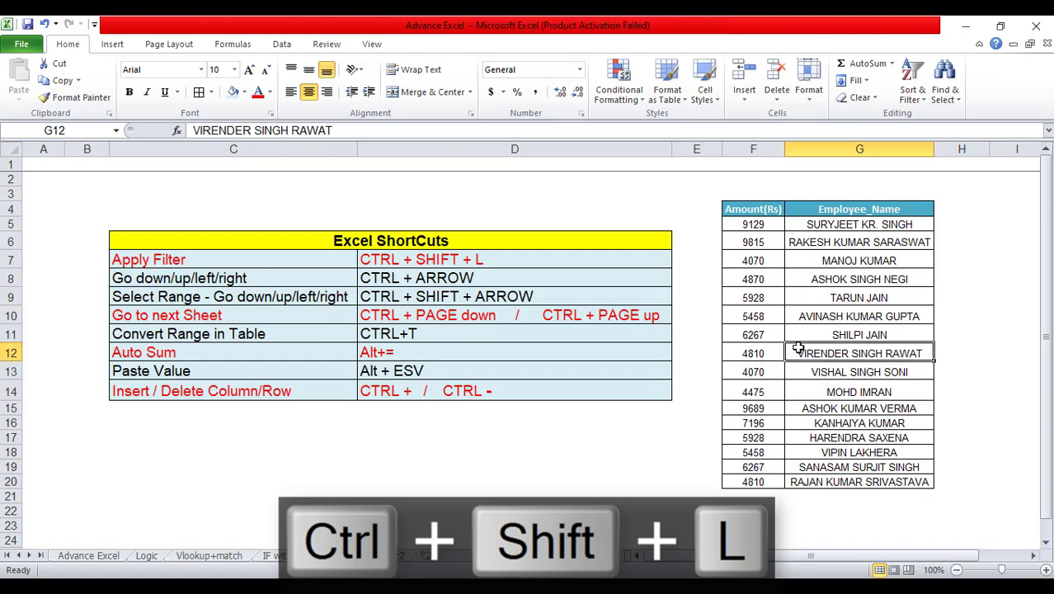
mouse_move(774, 303)
mouse_down()
mouse_move(868, 378)
mouse_move(874, 482)
mouse_up()
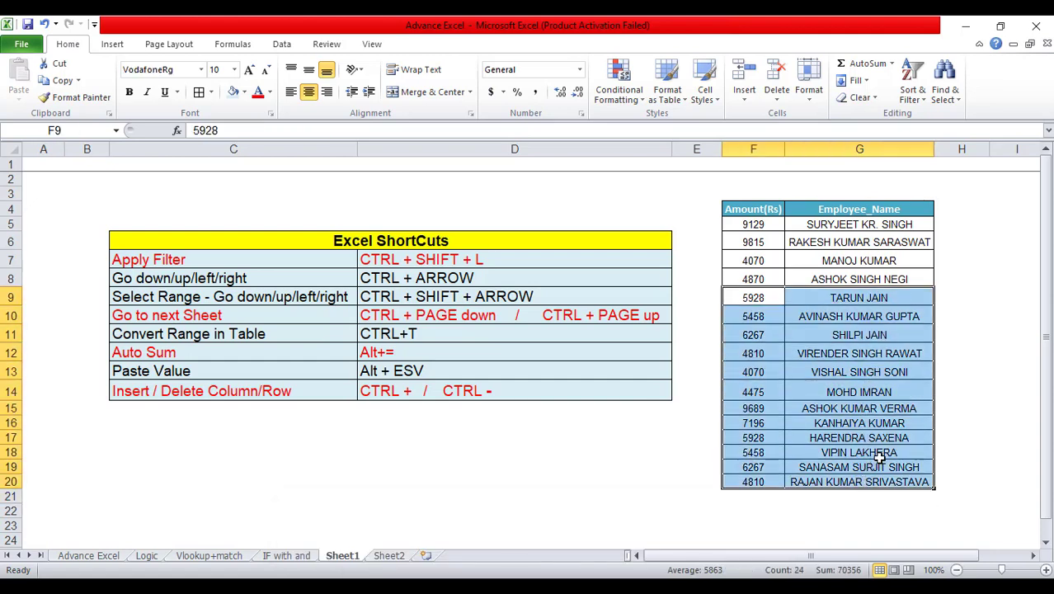
key(ctrl+shift+l)
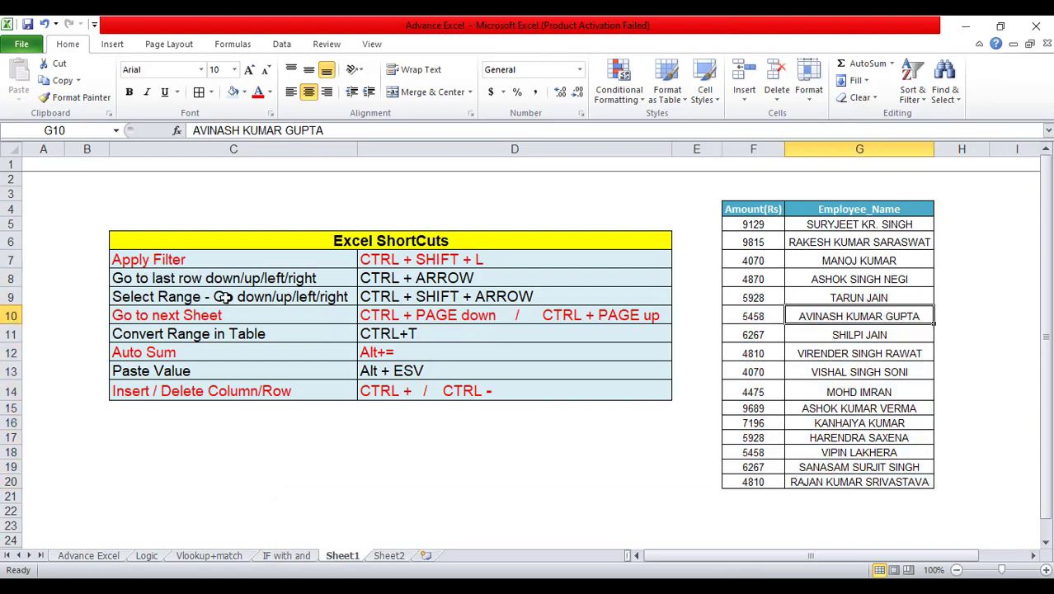
click(149, 279)
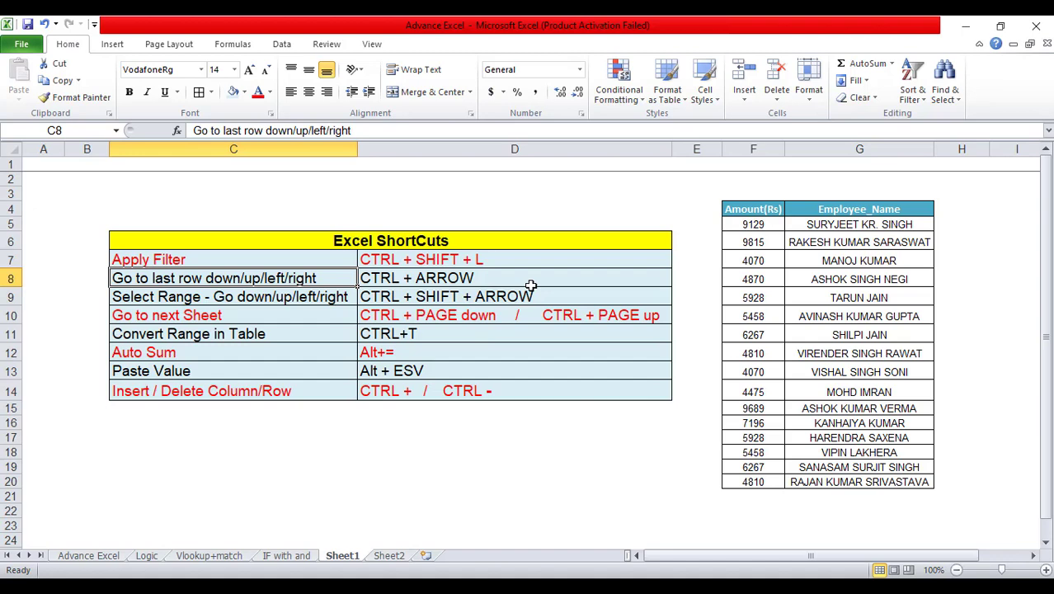
click(857, 209)
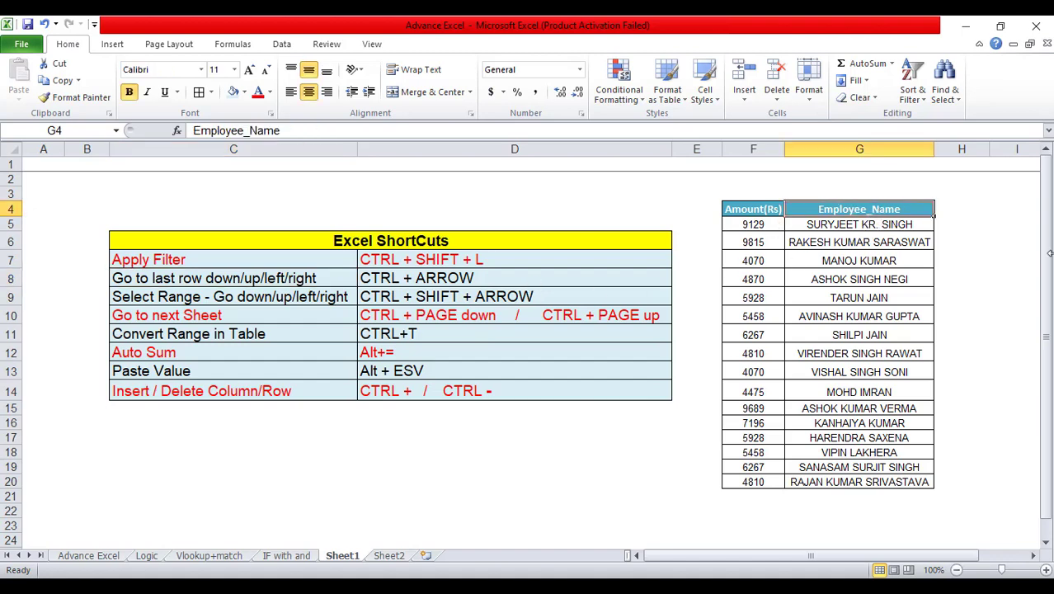
key(ctrl+Down)
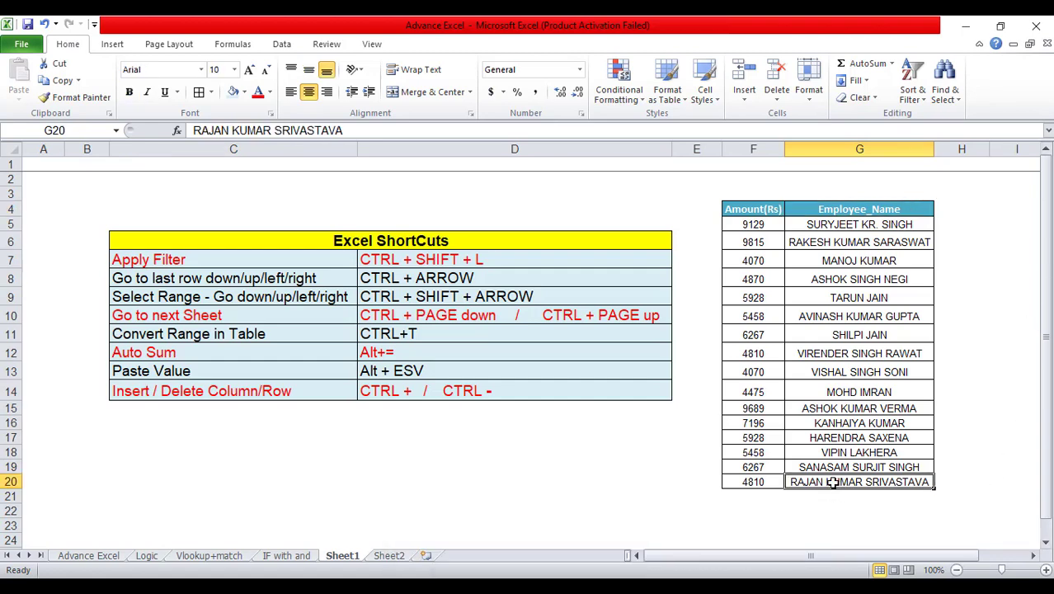
click(753, 481)
key(ctrl+Down)
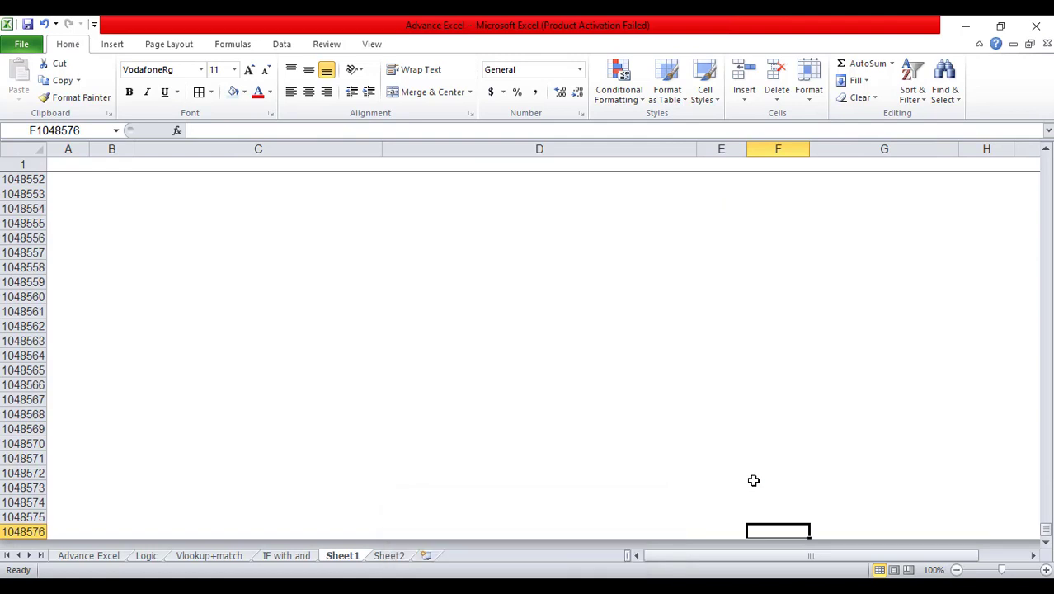
key(ctrl+Up)
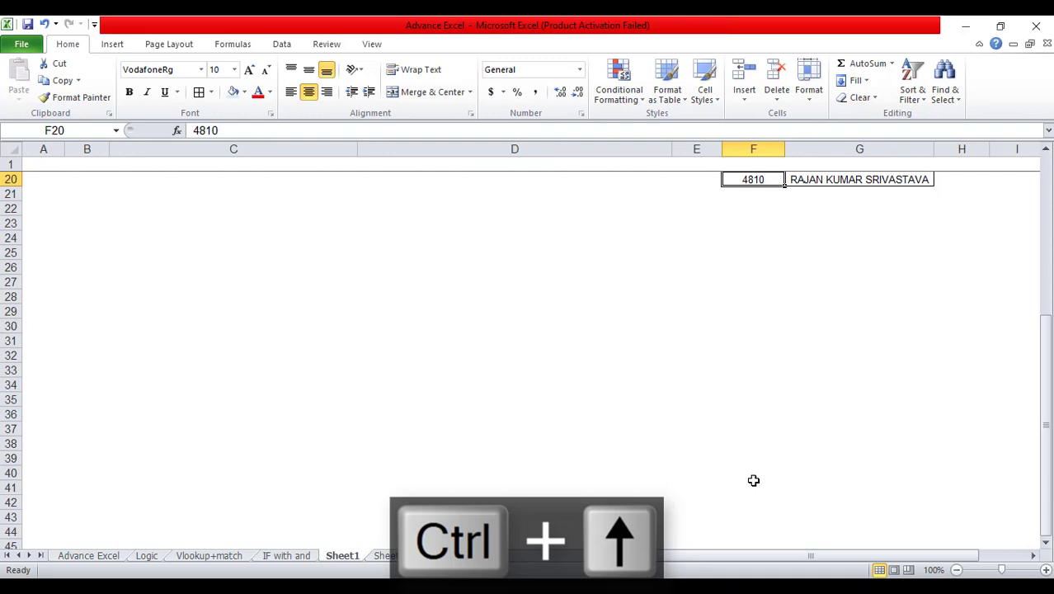
key(ctrl+Up)
key(ctrl+Up)
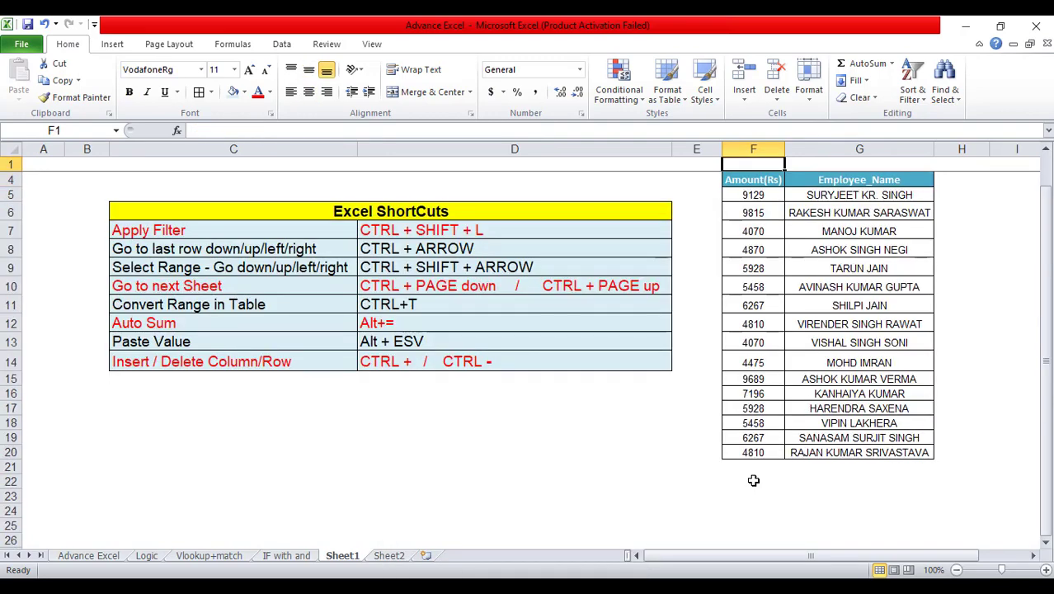
key(ctrl+Left)
key(ctrl+Right)
key(ctrl+Down)
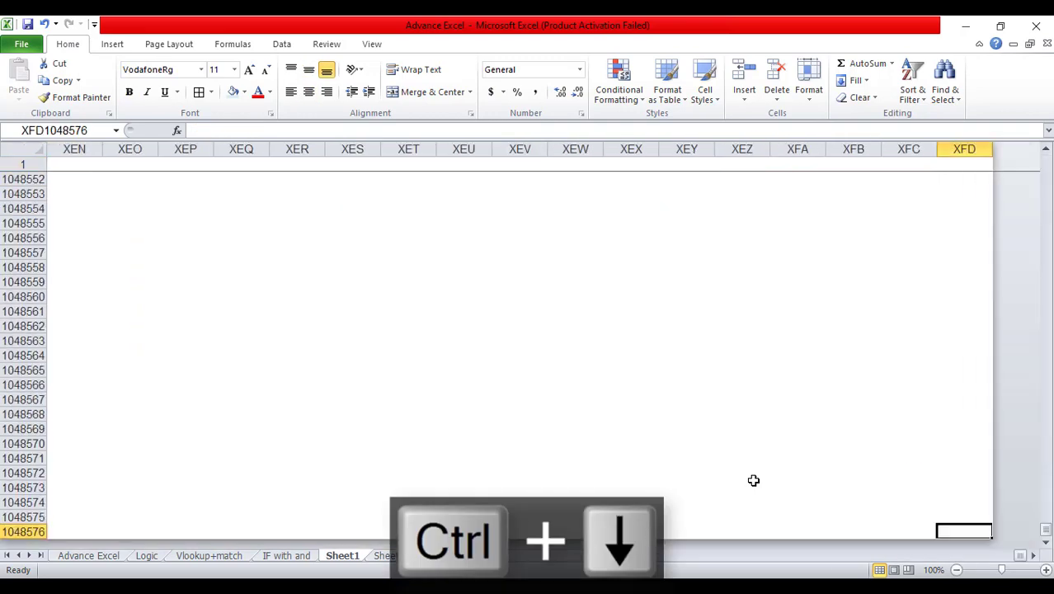
key(ctrl+Up)
key(ctrl+Left)
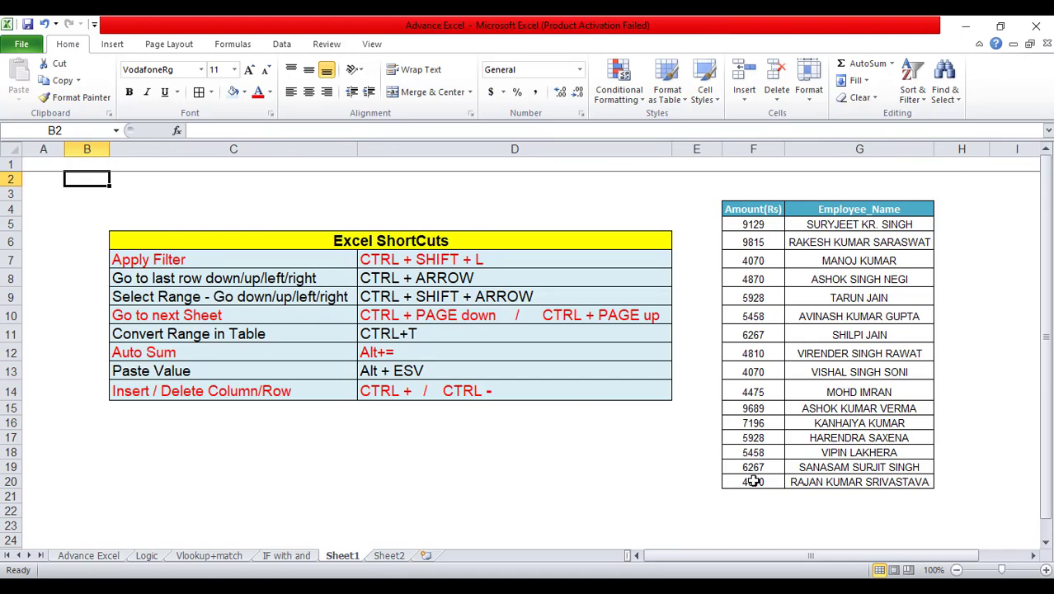
click(190, 297)
click(821, 240)
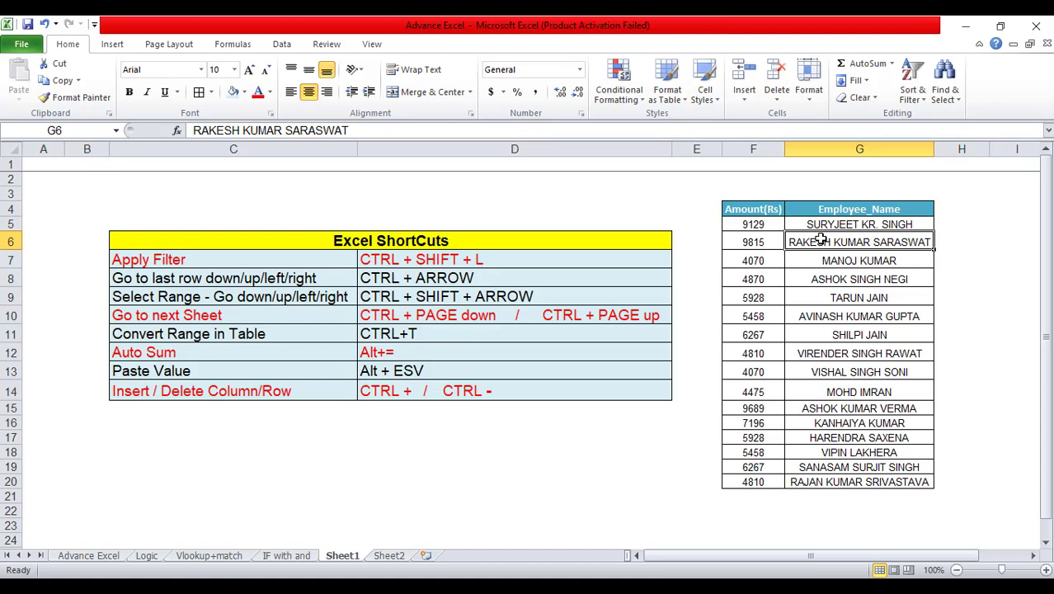
click(749, 225)
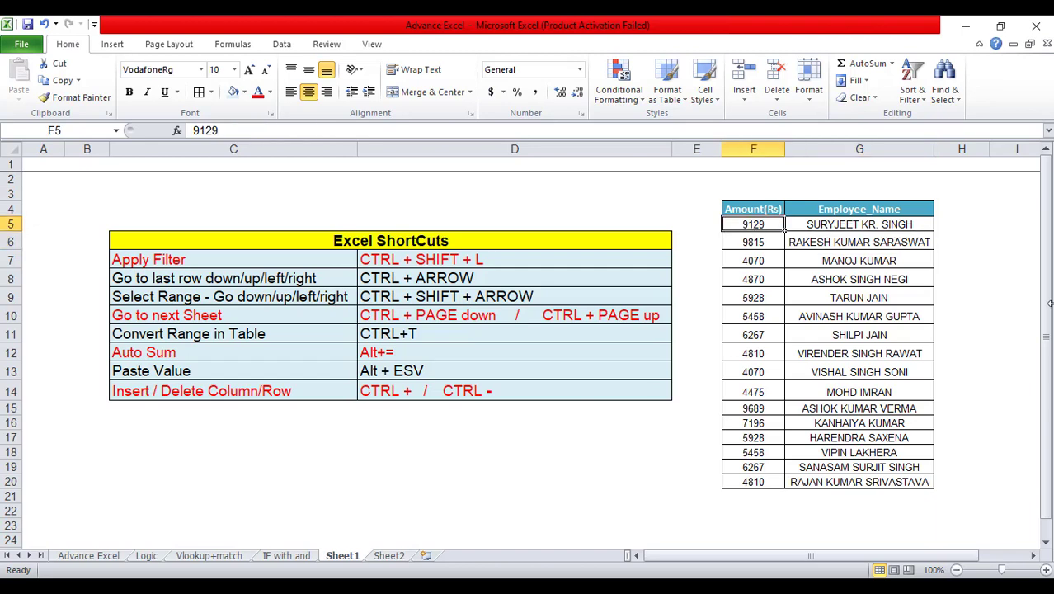
key(ctrl+shift+Down)
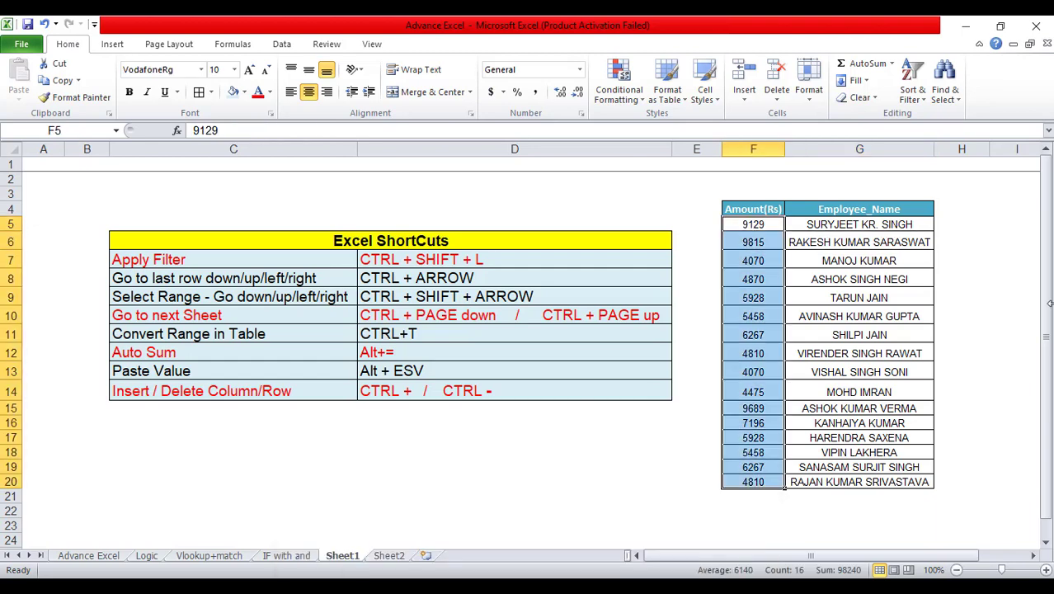
click(243, 314)
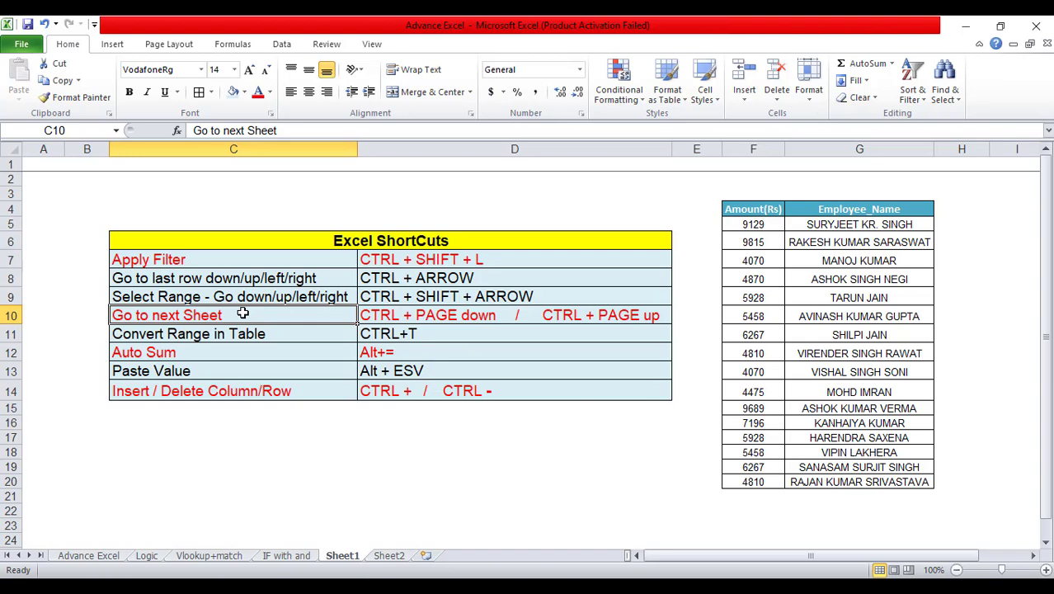
Move between sheets with Ctrl+Page Up/Down, ending on Sheet1, and highlight the 'Go to next Sheet' row C10:D10.
key(ctrl+Page_Up)
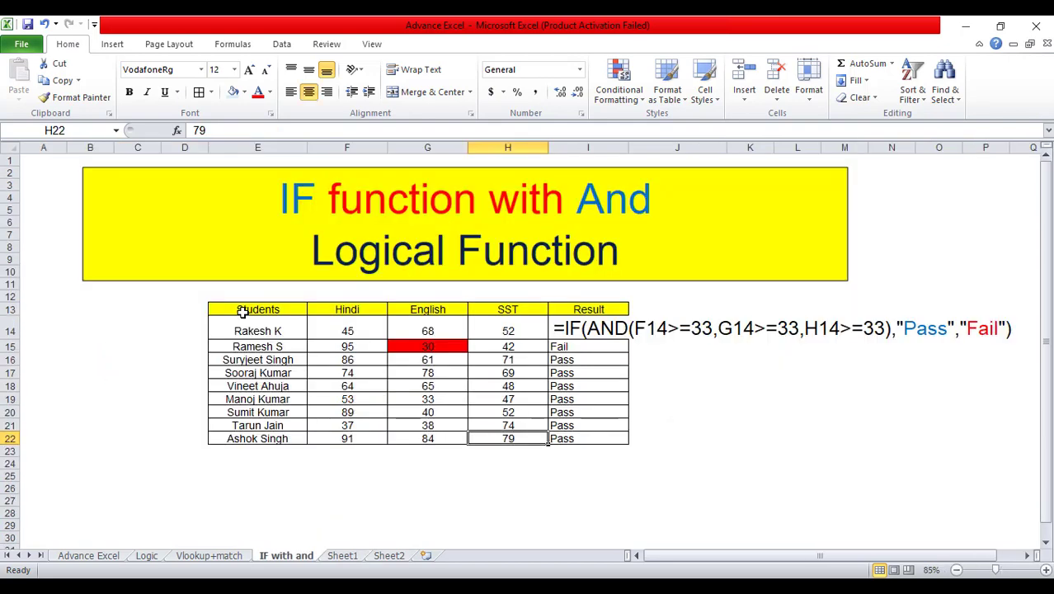
key(ctrl+Page_Down)
key(ctrl+Page_Down)
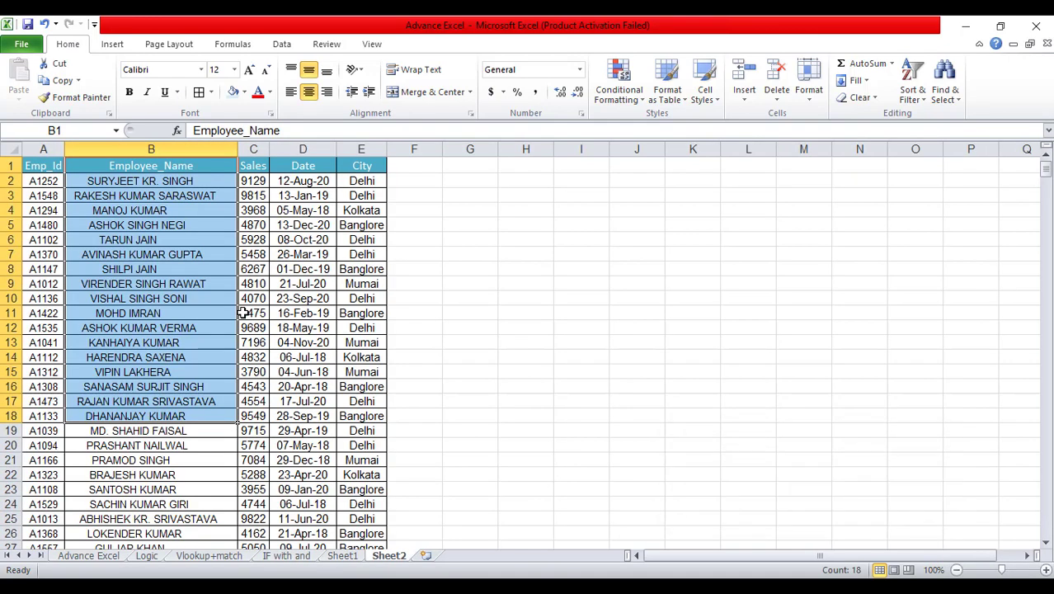
key(ctrl+Page_Up)
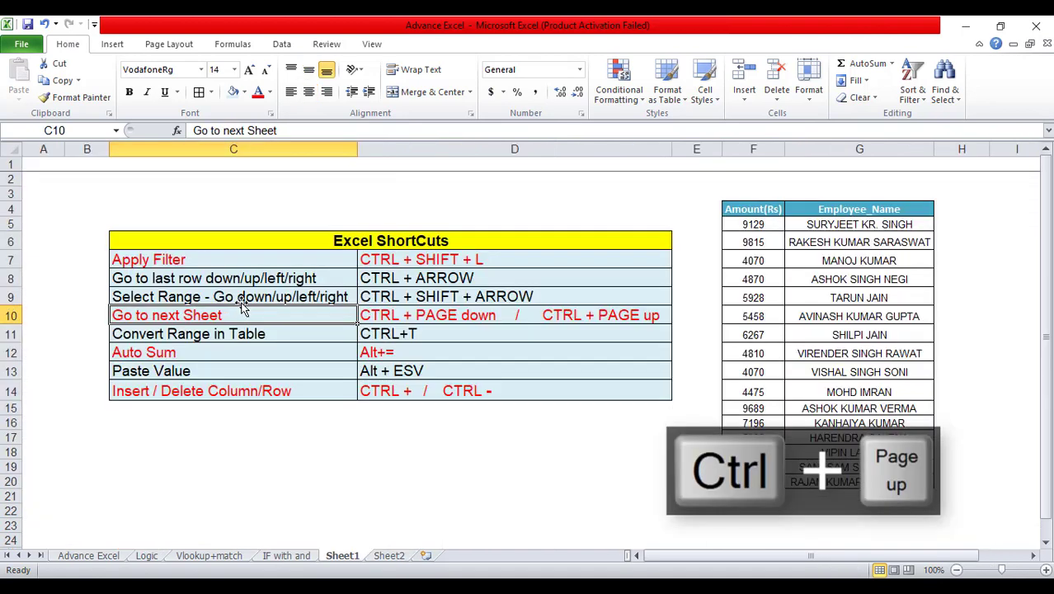
click(354, 357)
drag(303, 317, 521, 317)
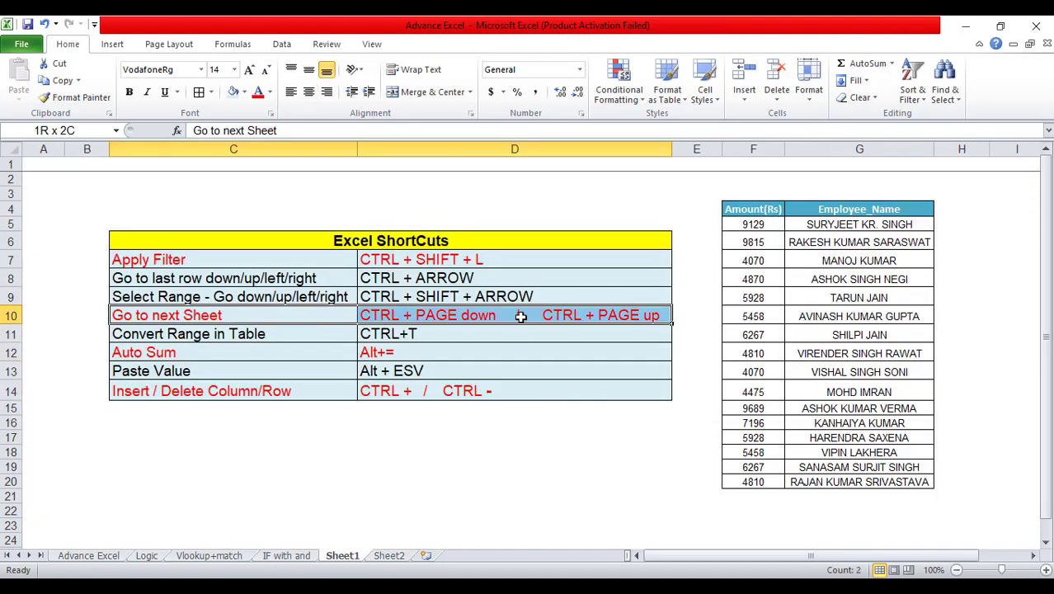
Turn the employee amount list F4:G20 into a table with headers using Ctrl+T.
click(184, 336)
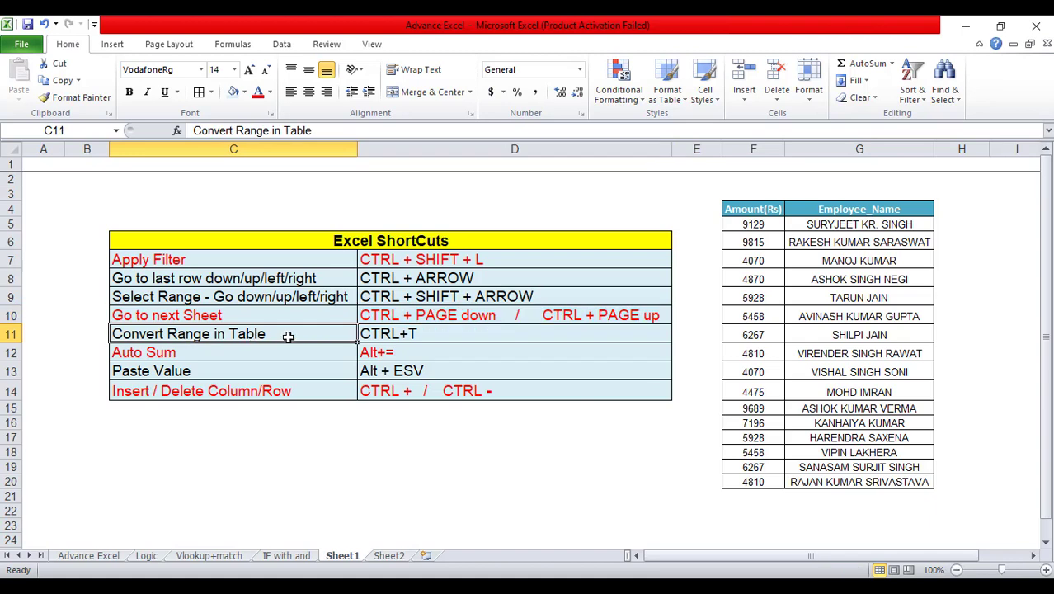
click(747, 207)
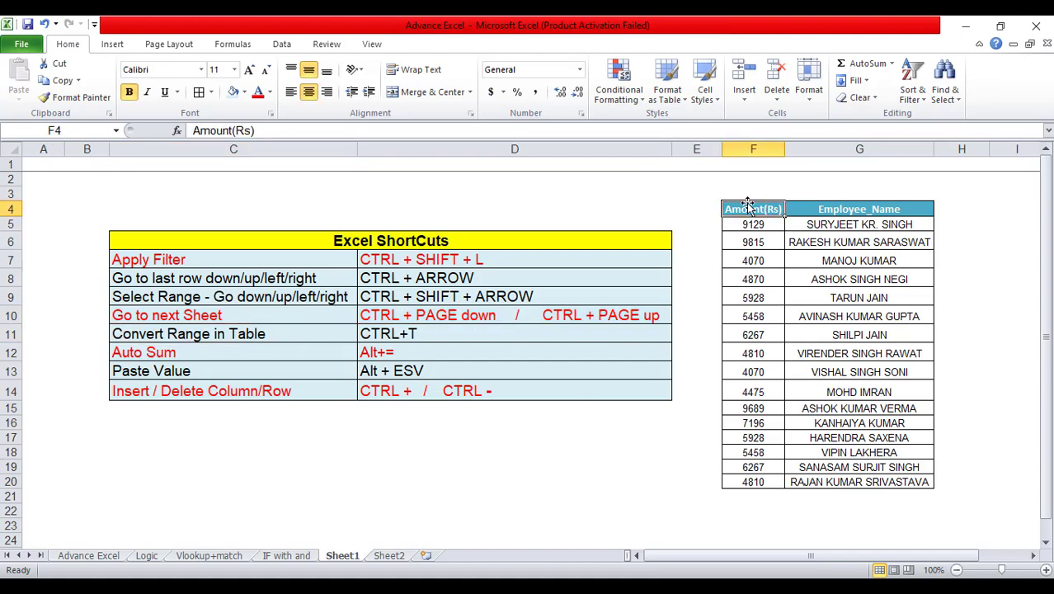
drag(746, 206, 847, 482)
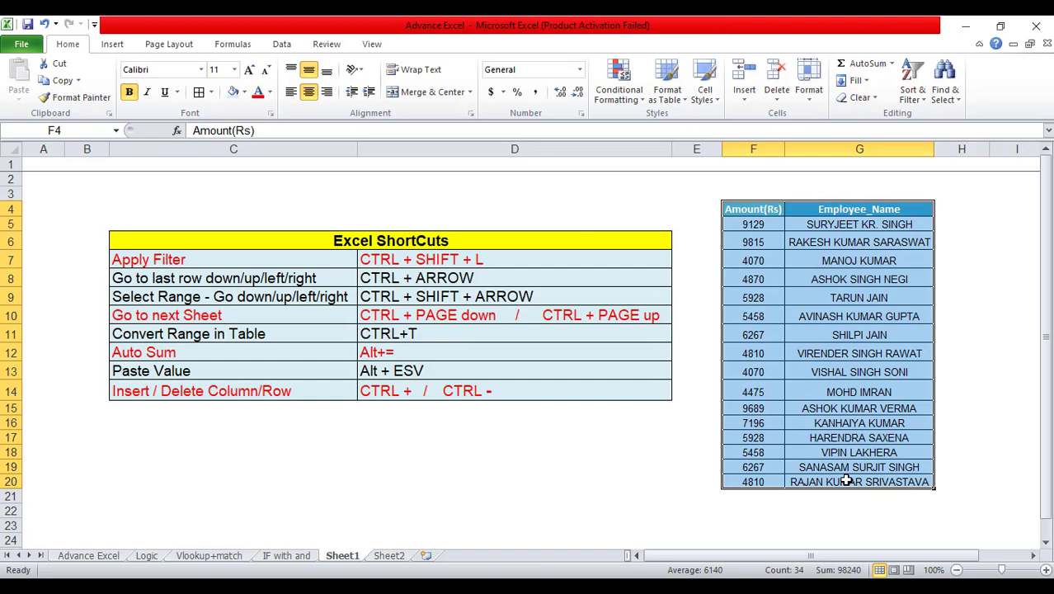
key(ctrl+t)
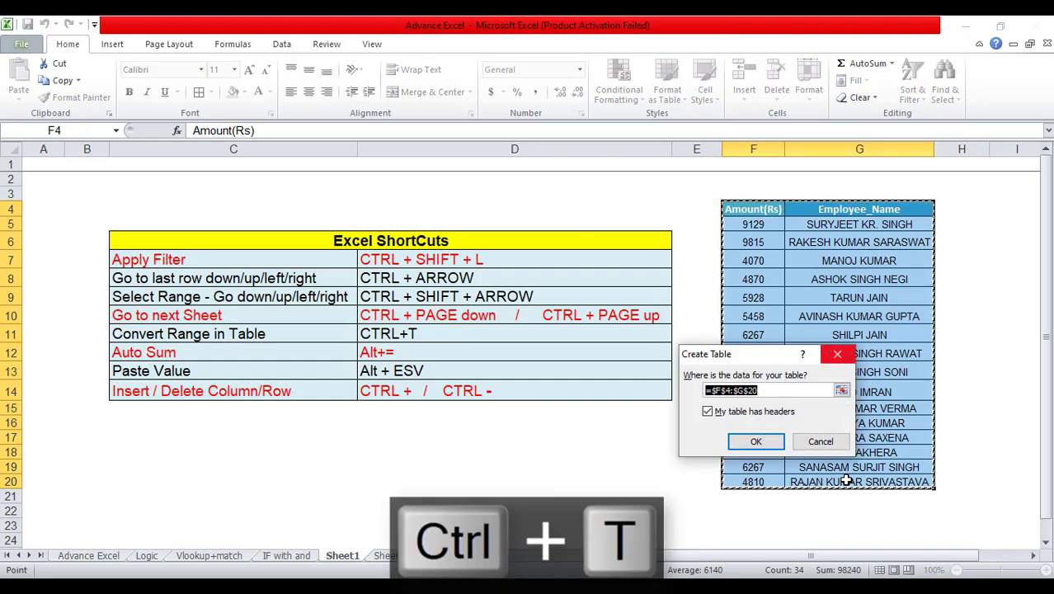
click(753, 441)
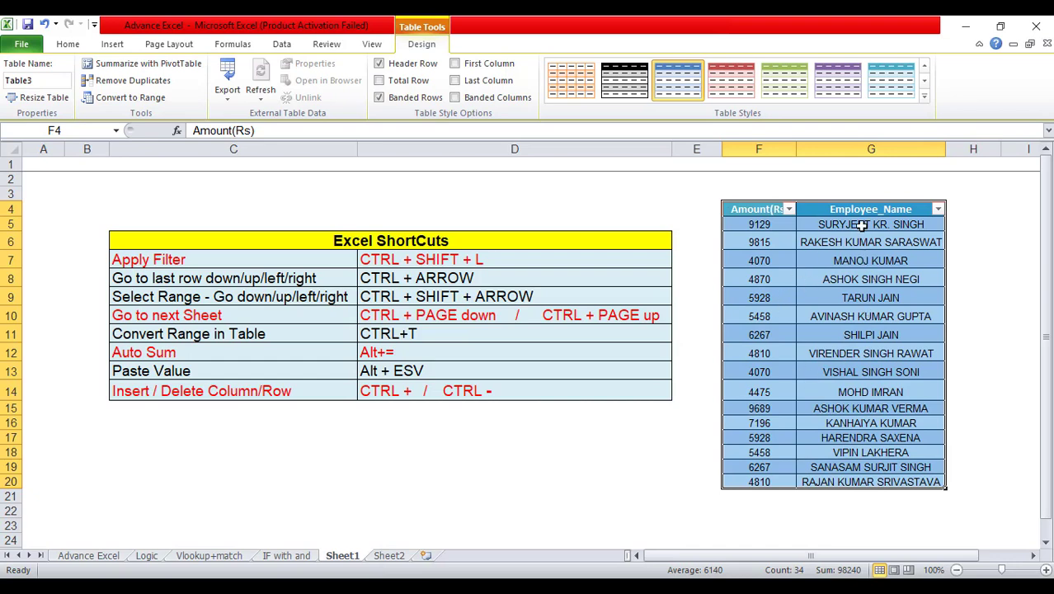
Apply a purple Medium banded style to the new table.
click(925, 98)
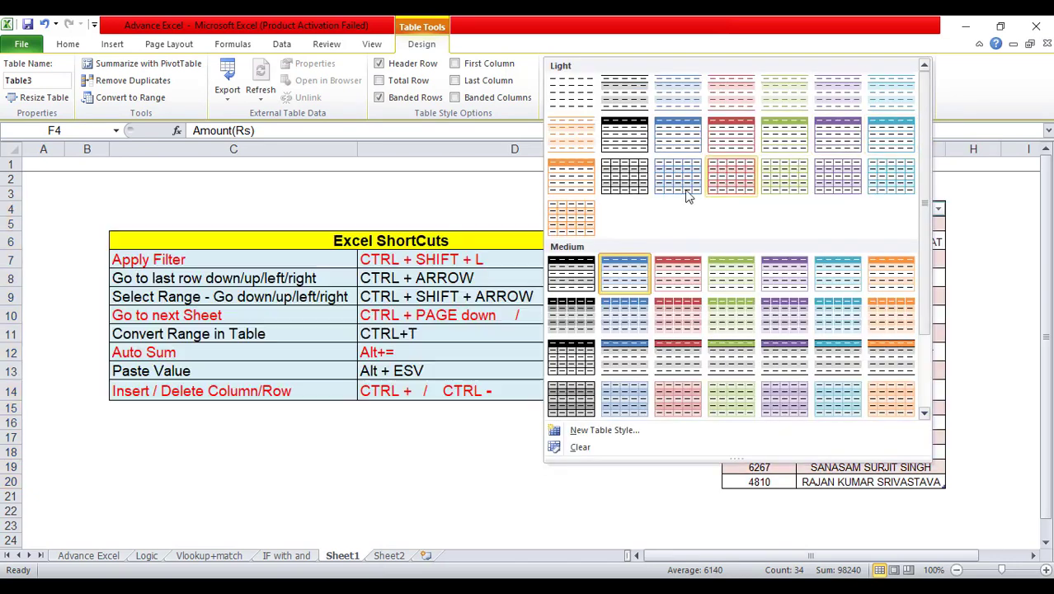
click(779, 313)
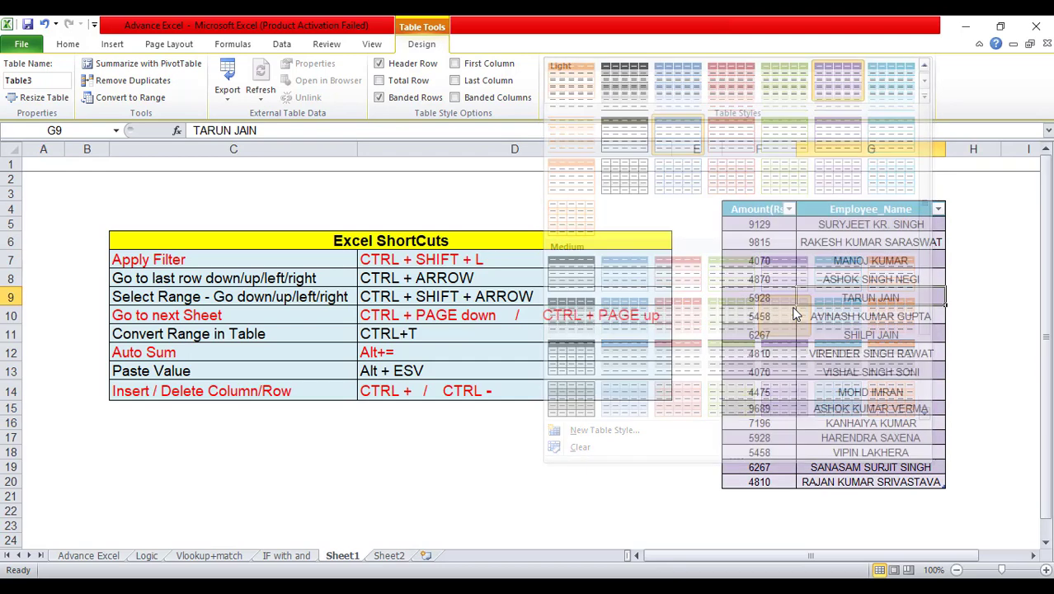
click(831, 316)
drag(771, 241, 849, 464)
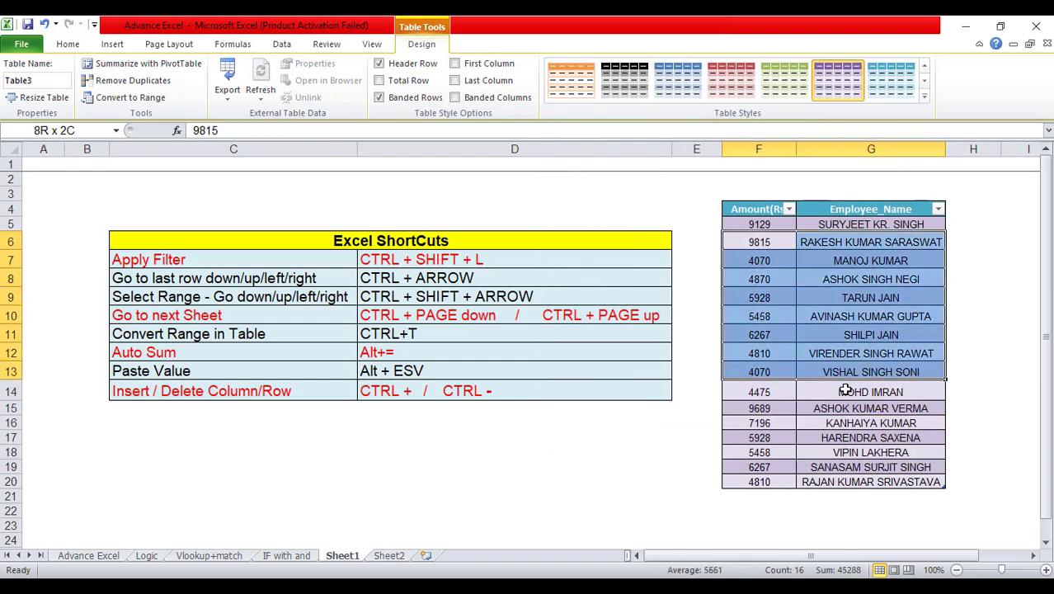
click(864, 395)
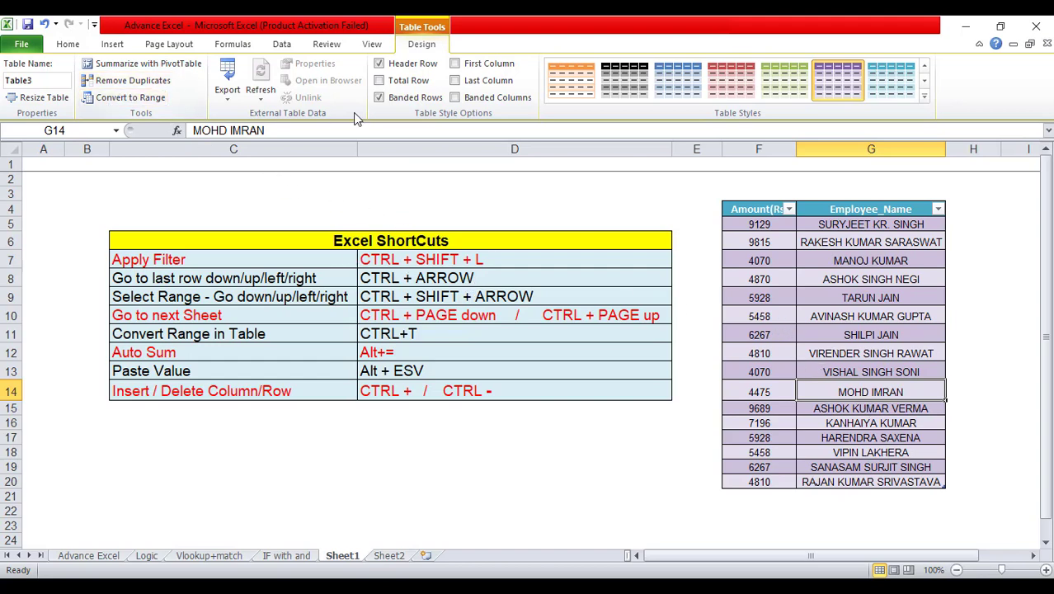
Convert Table3 back to a normal range, confirming with Yes.
click(129, 97)
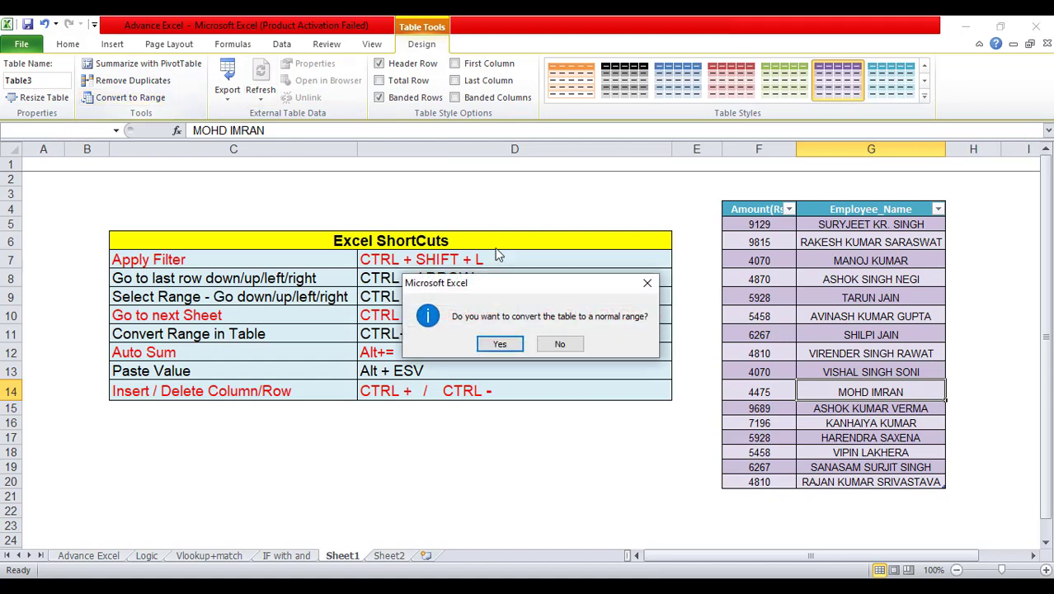
click(499, 345)
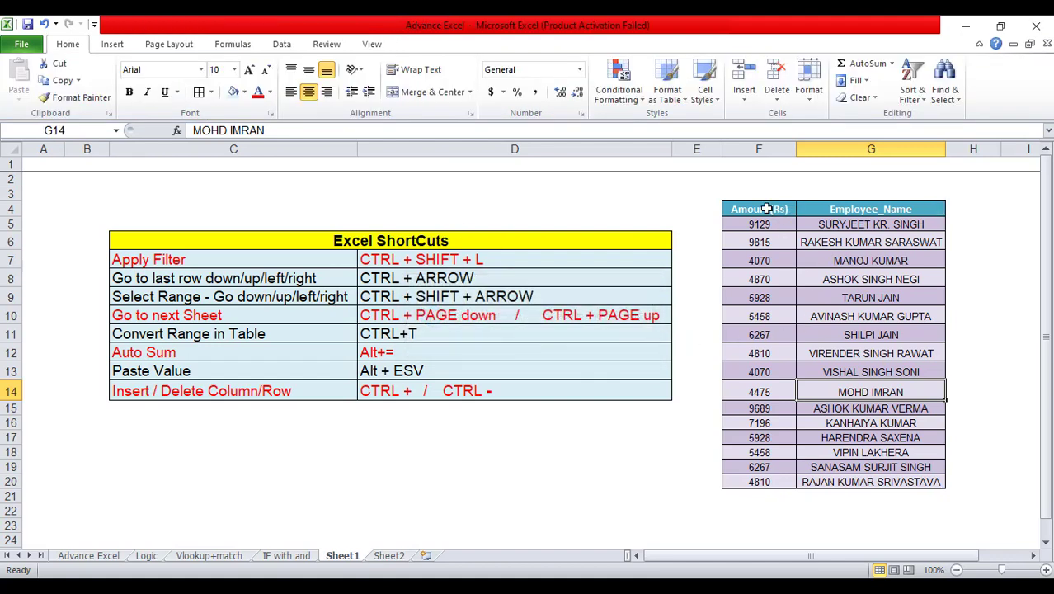
mouse_move(760, 211)
mouse_down()
mouse_move(880, 354)
mouse_move(879, 483)
mouse_up()
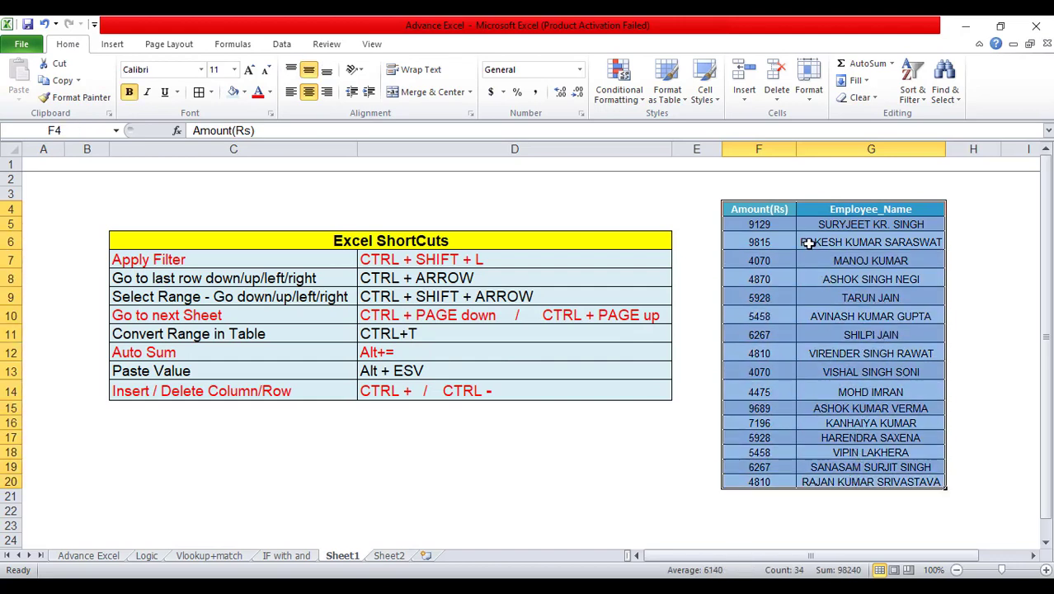
drag(210, 352, 452, 351)
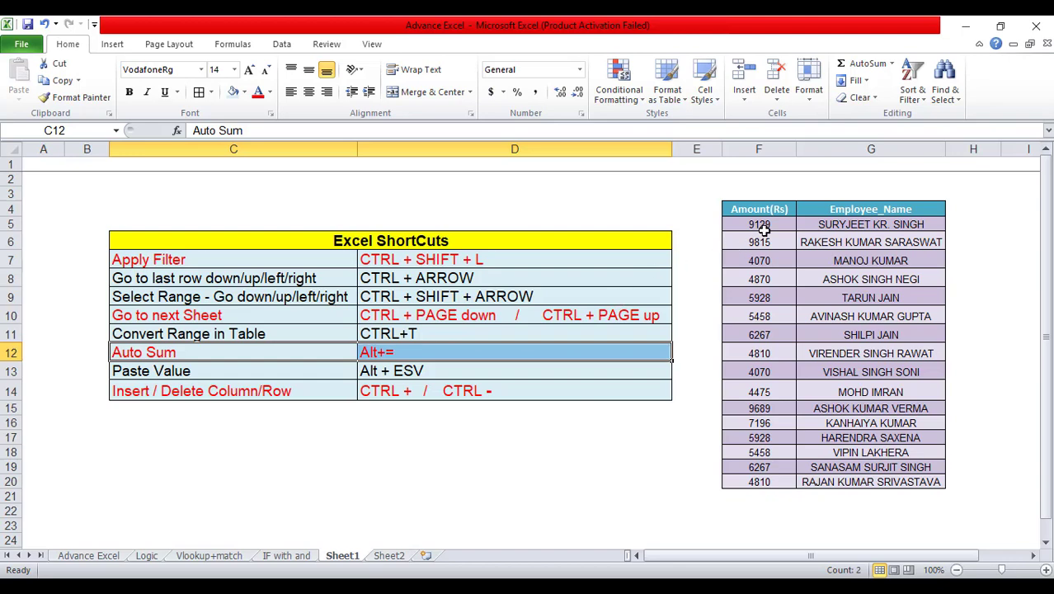
Put an AutoSum of F5:F20 into F21 with Alt+=, giving a total of 98240.
drag(763, 228, 759, 437)
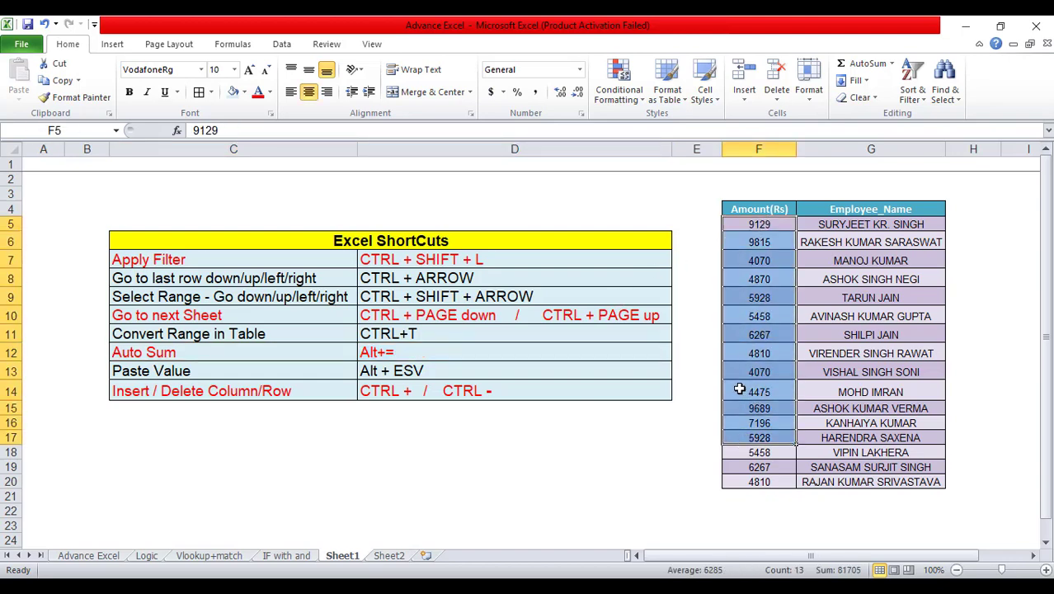
click(756, 496)
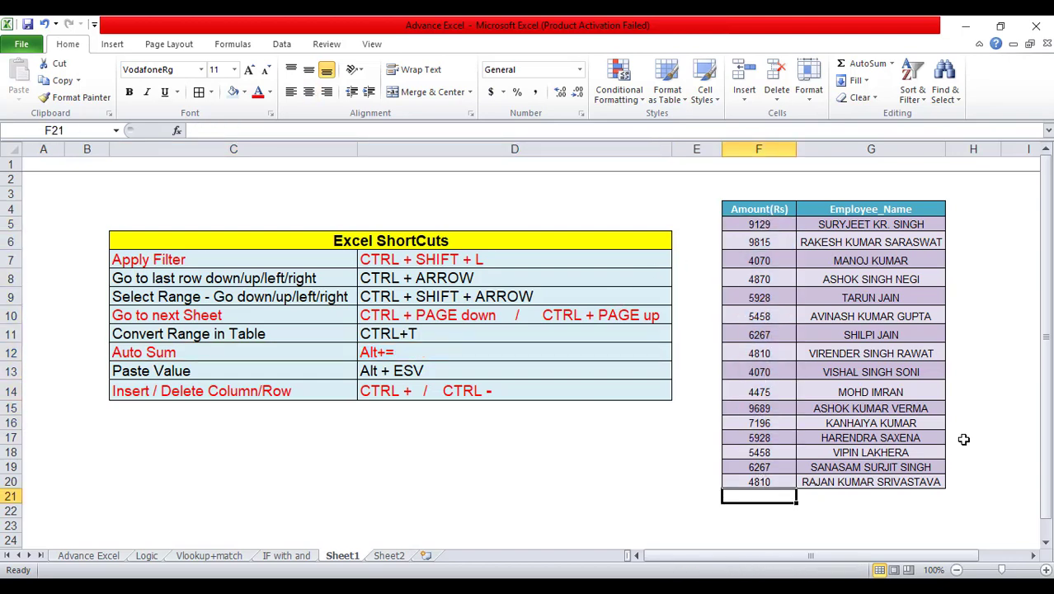
key(alt+equal)
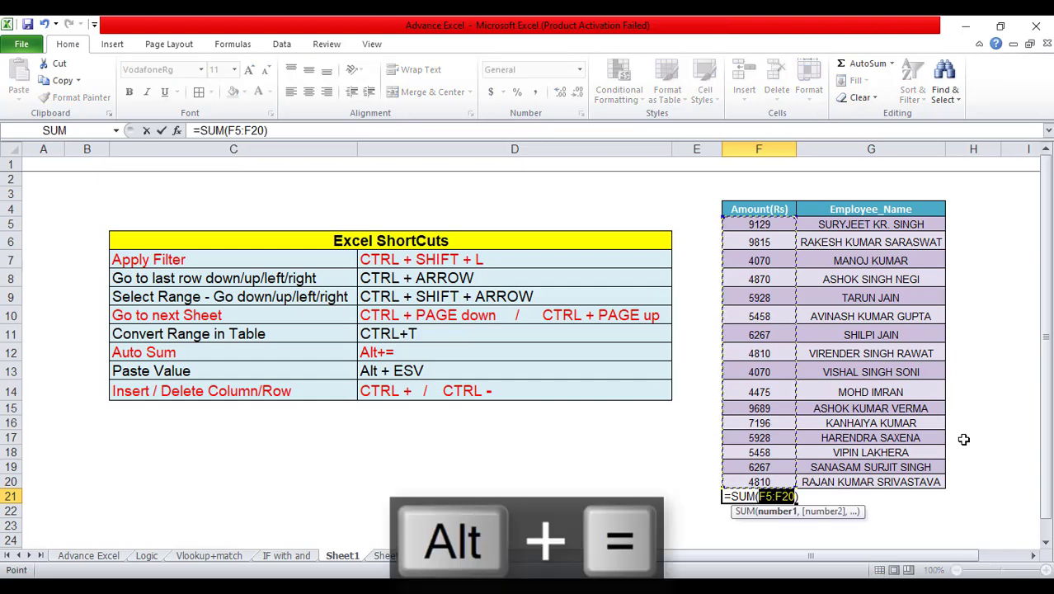
key(Return)
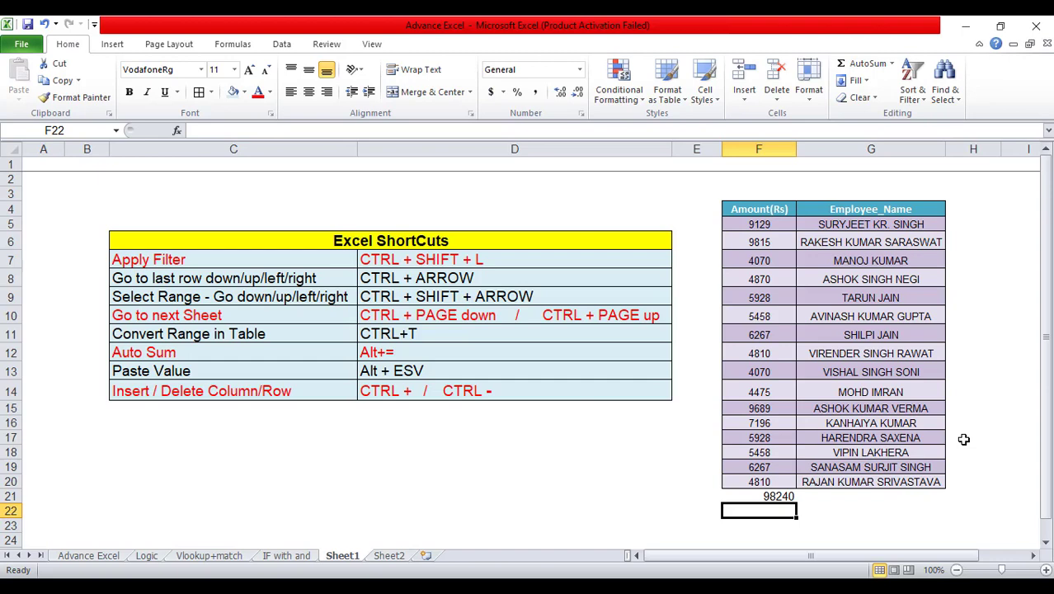
Copy the F21 total, paste it normally into C20, and inspect the pasted formula.
drag(147, 373, 384, 372)
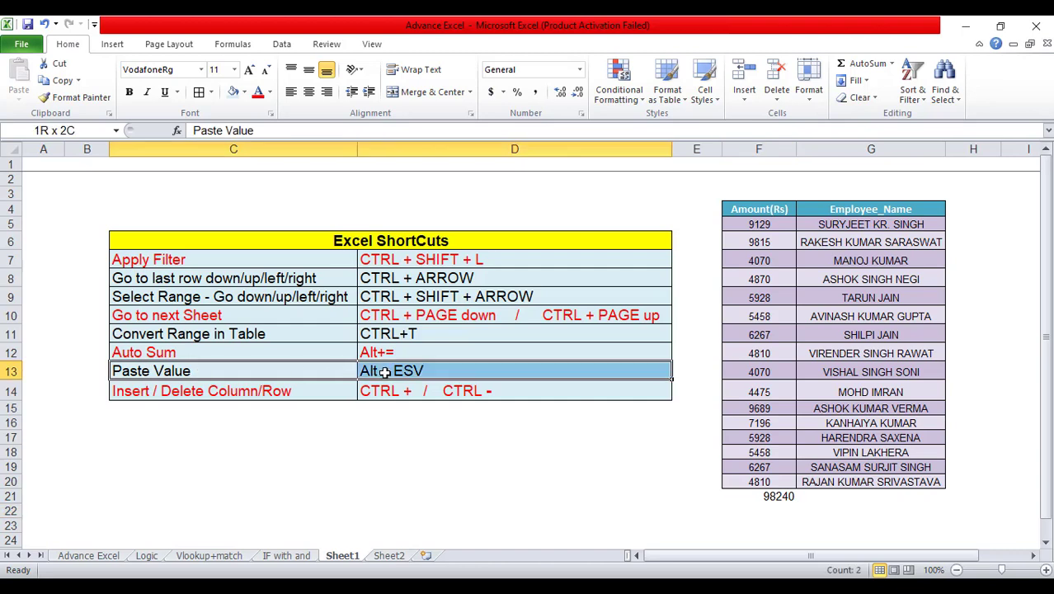
click(780, 496)
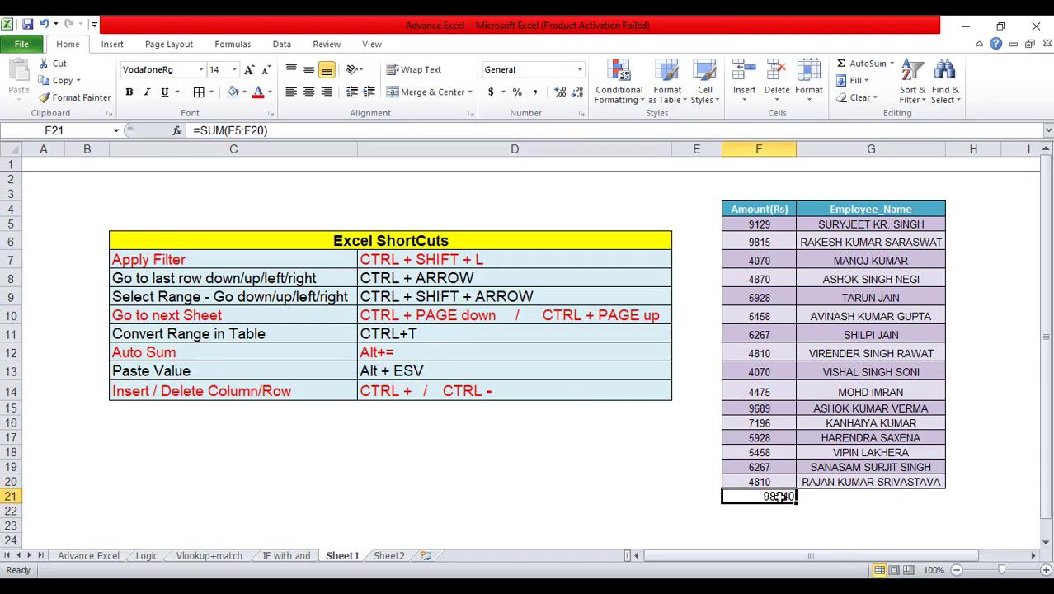
key(ctrl+c)
click(344, 480)
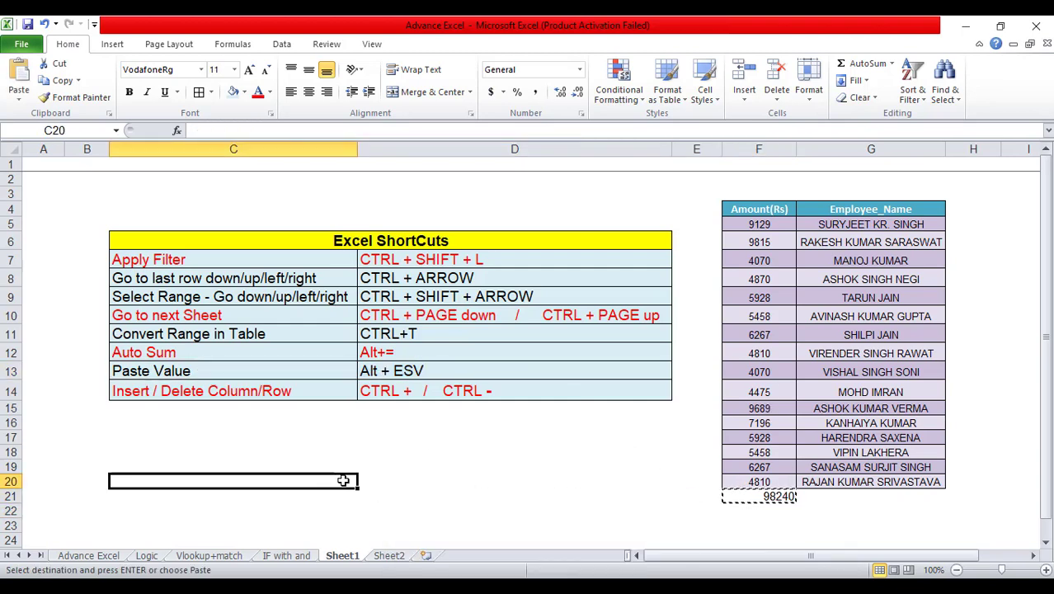
key(ctrl+v)
key(F2)
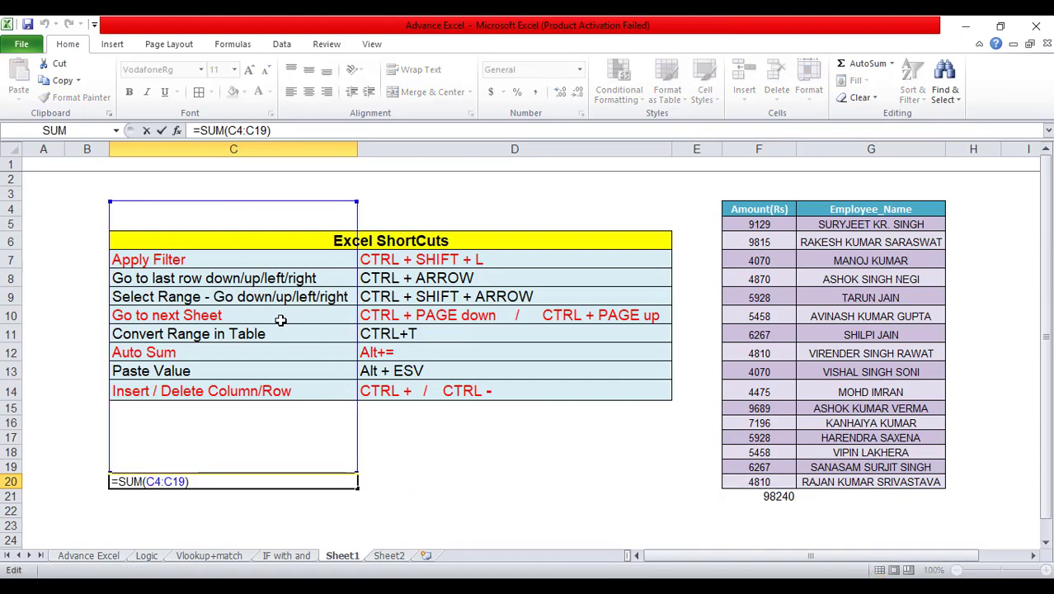
key(Escape)
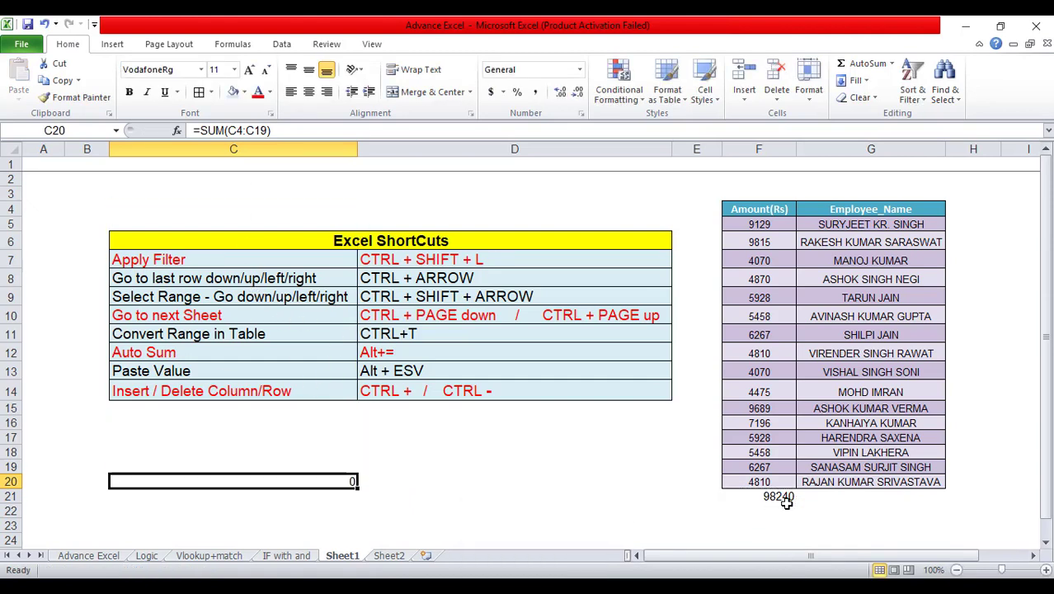
Paste the F21 total into C20 as the plain value 98240 using Paste Special Values.
click(777, 497)
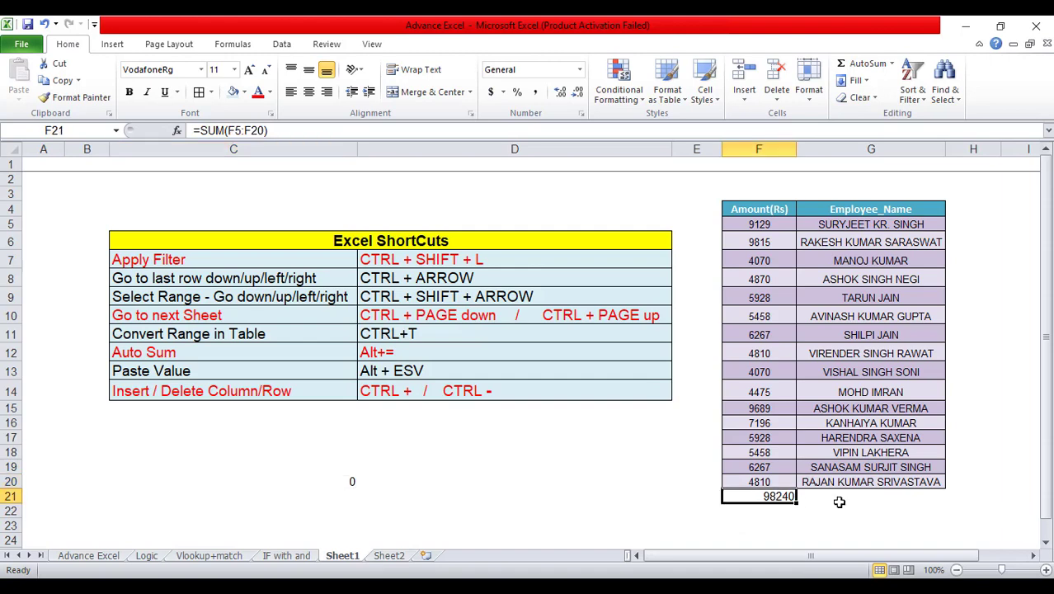
key(ctrl+c)
click(310, 481)
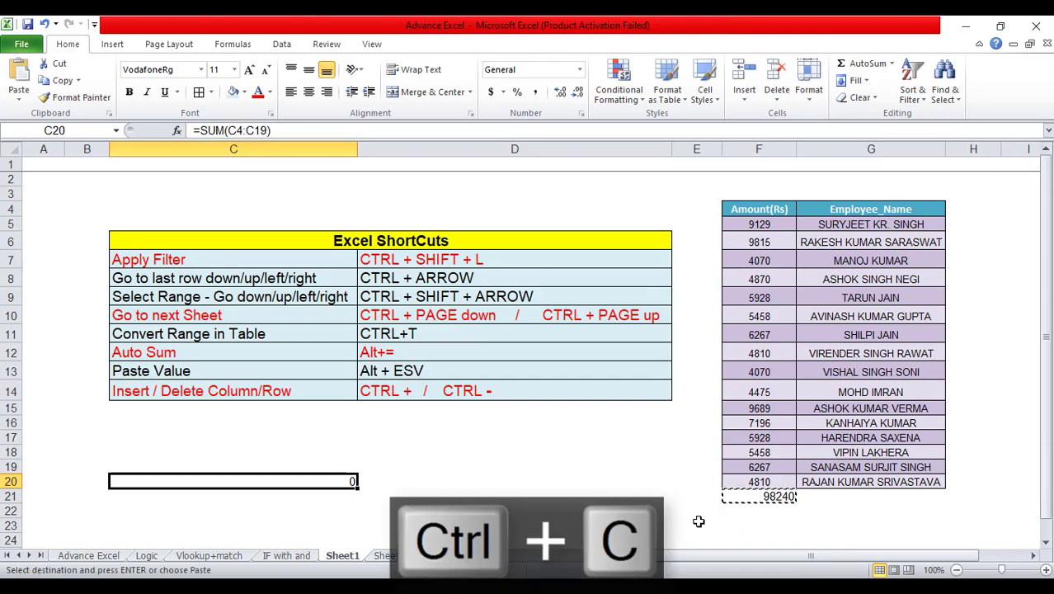
key(alt+e)
key(s)
key(v)
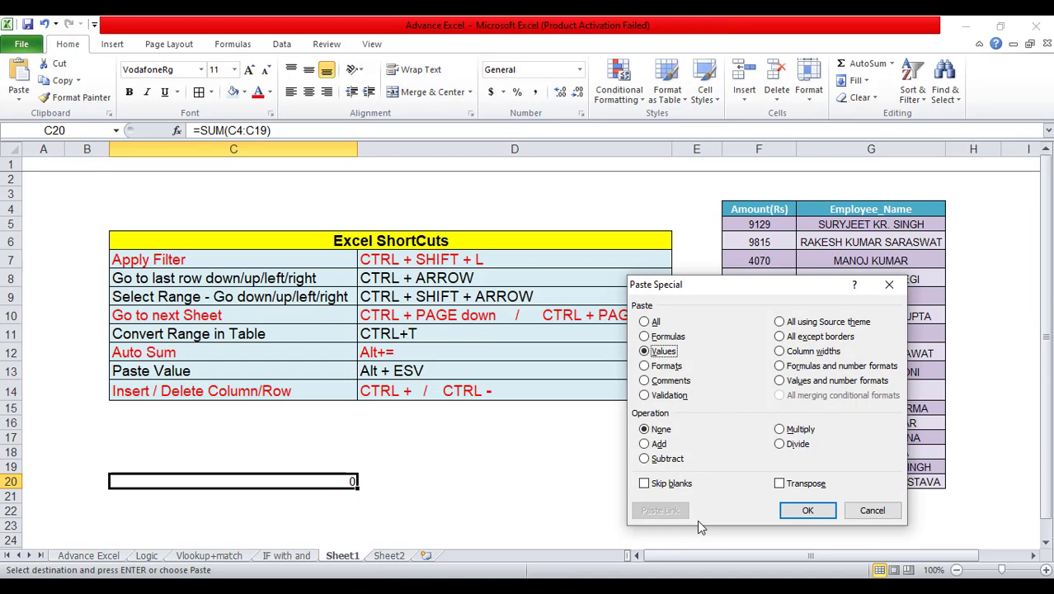
key(Return)
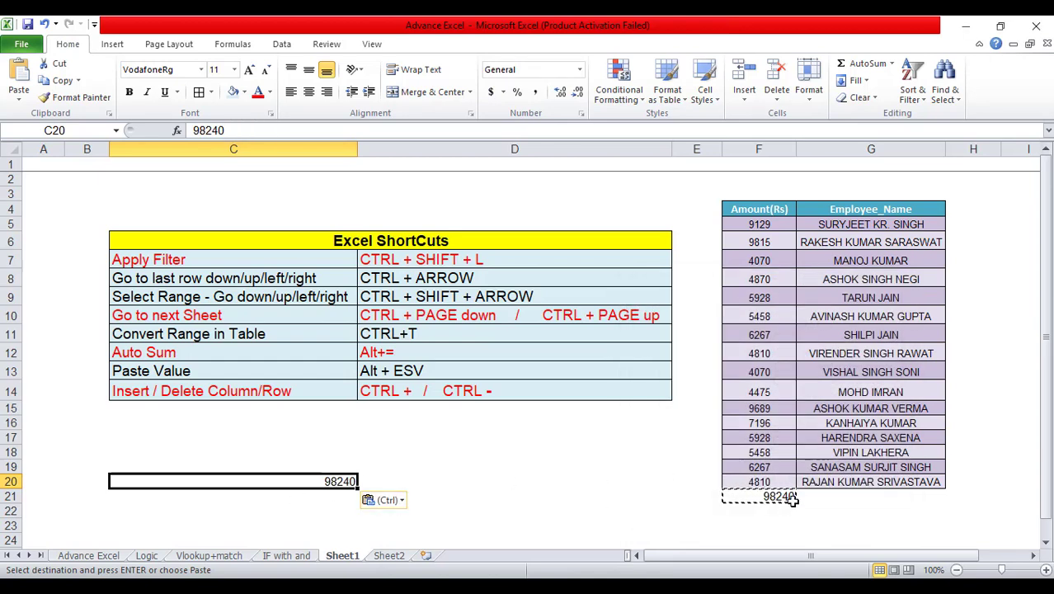
click(303, 439)
drag(303, 439, 394, 525)
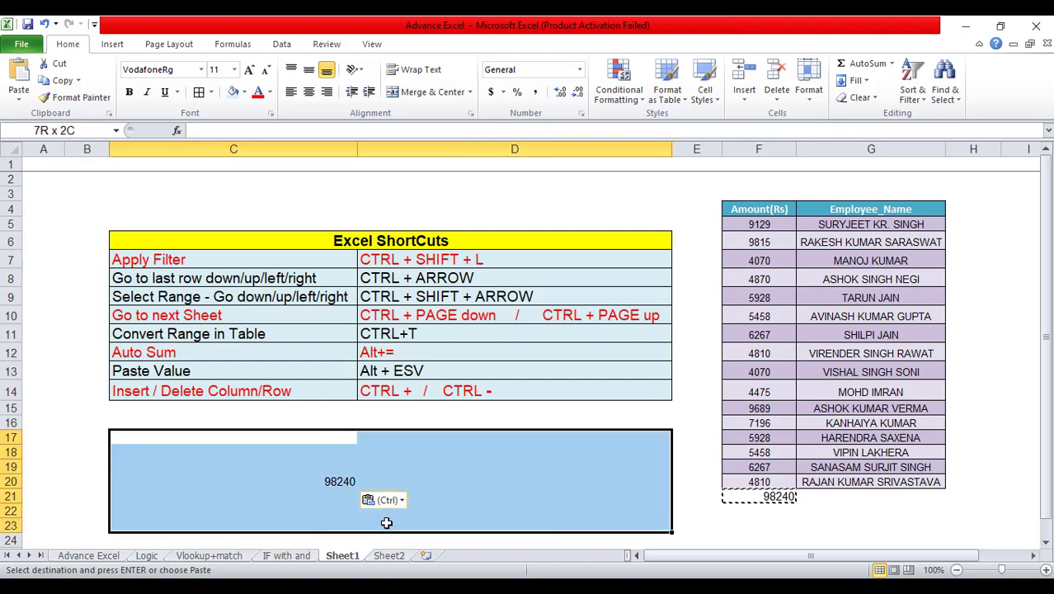
click(404, 465)
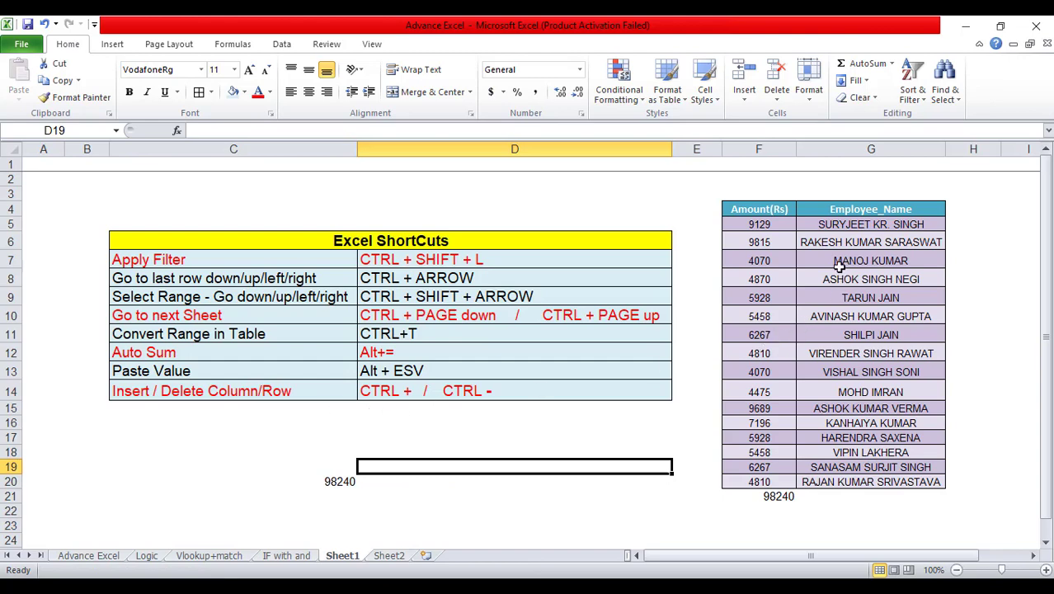
click(846, 144)
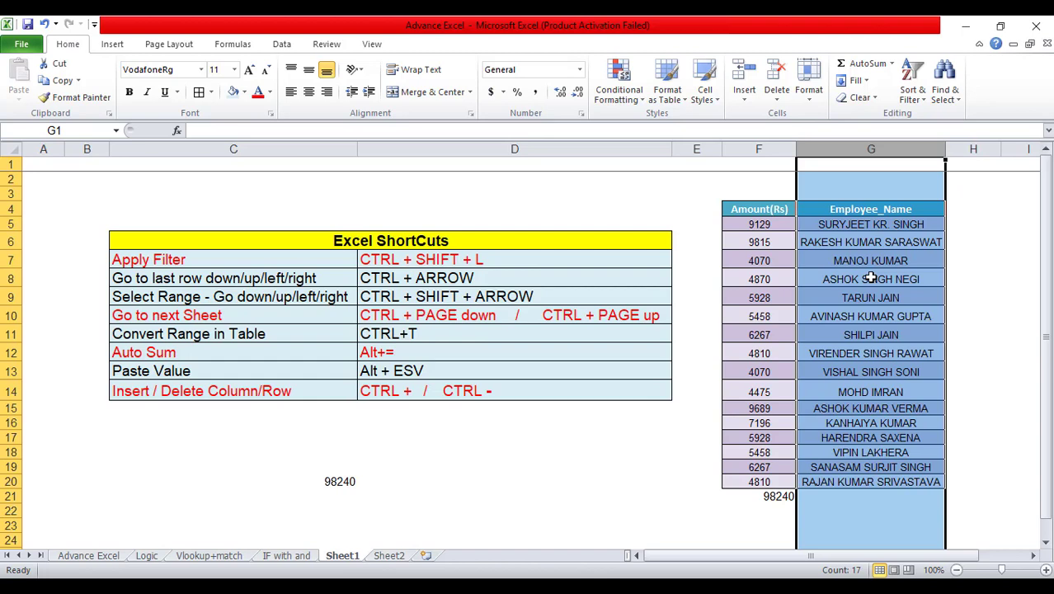
key(ctrl+plus)
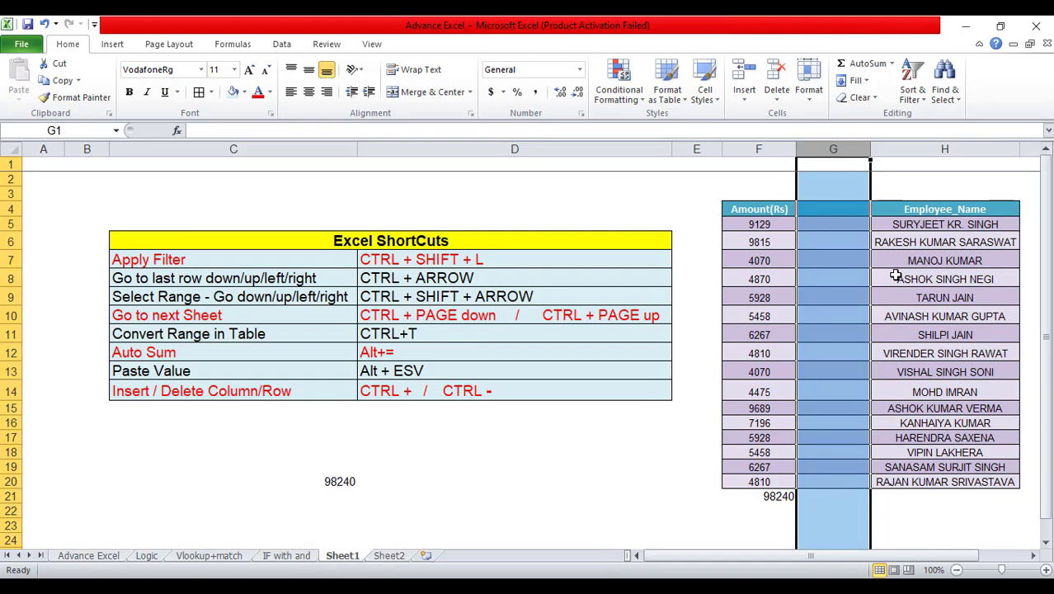
click(852, 298)
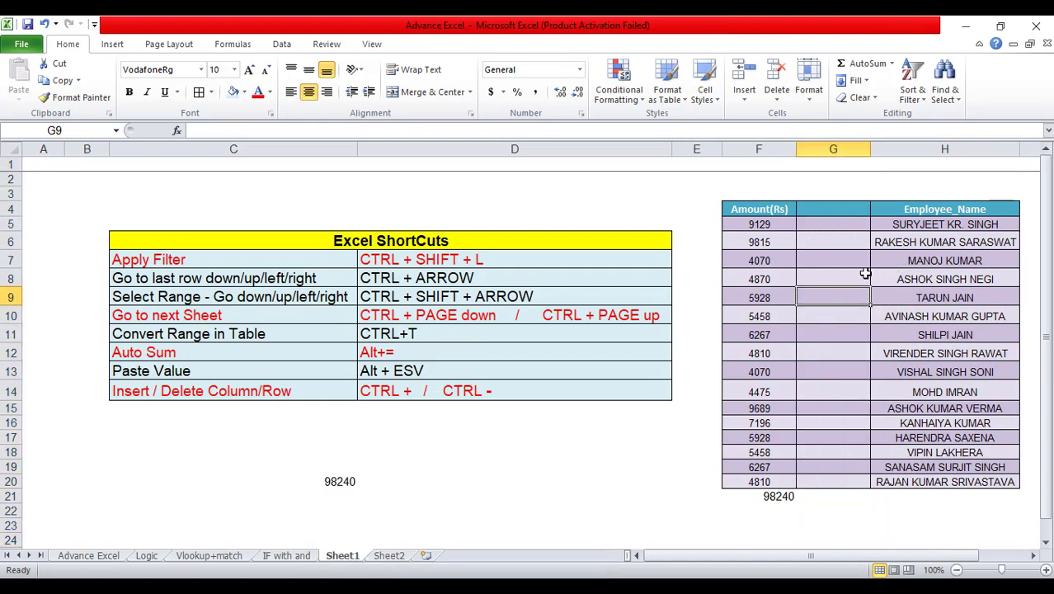
click(833, 145)
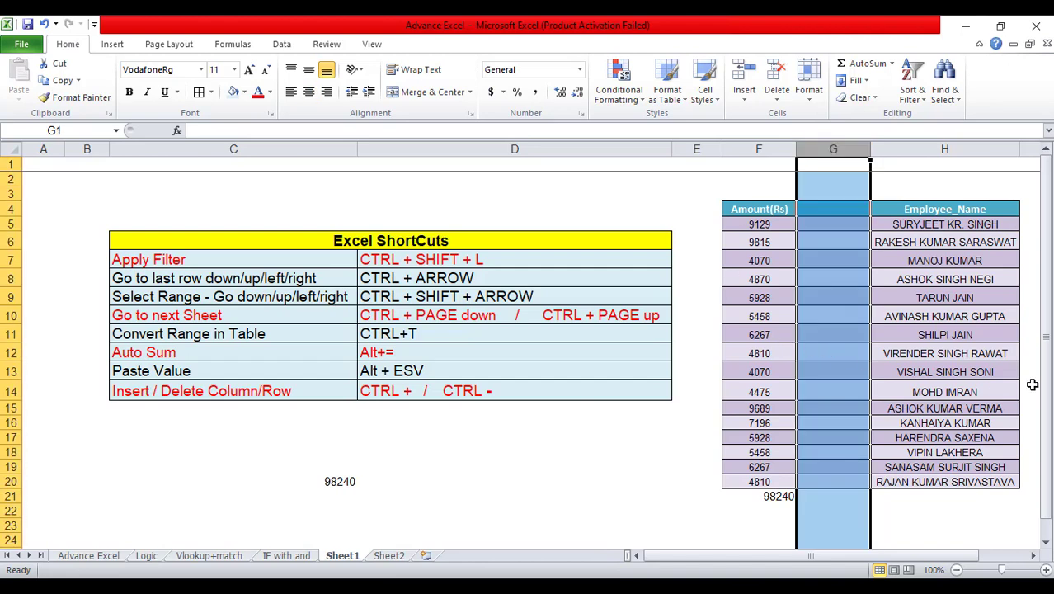
key(ctrl+minus)
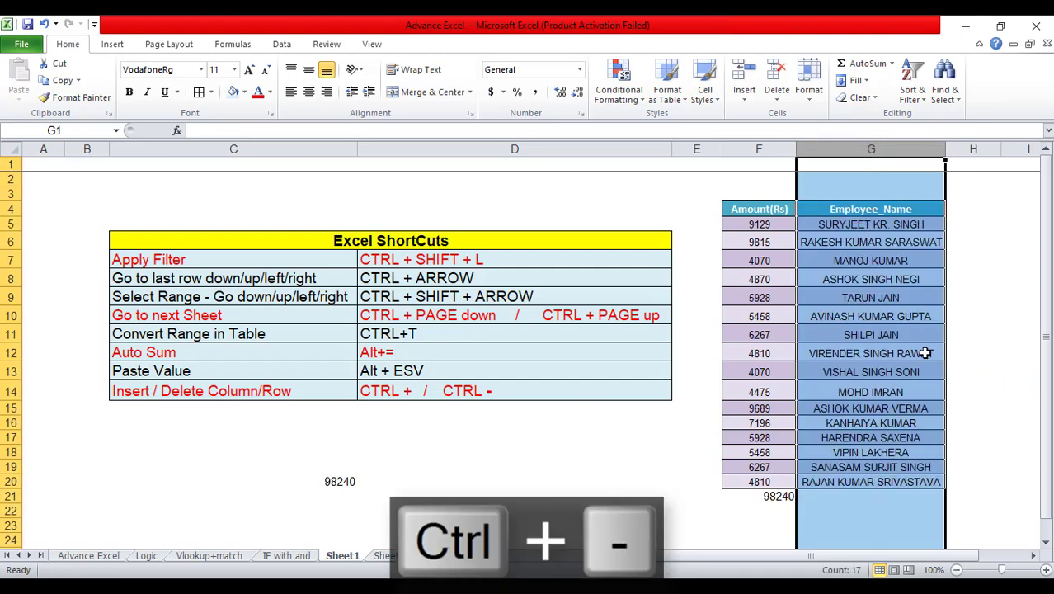
click(921, 338)
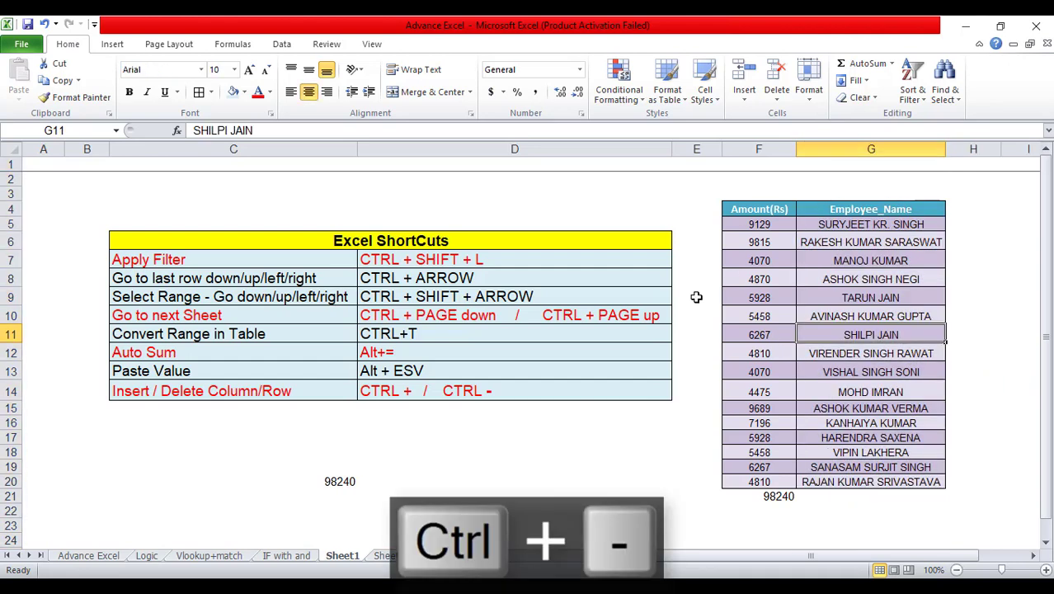
click(764, 149)
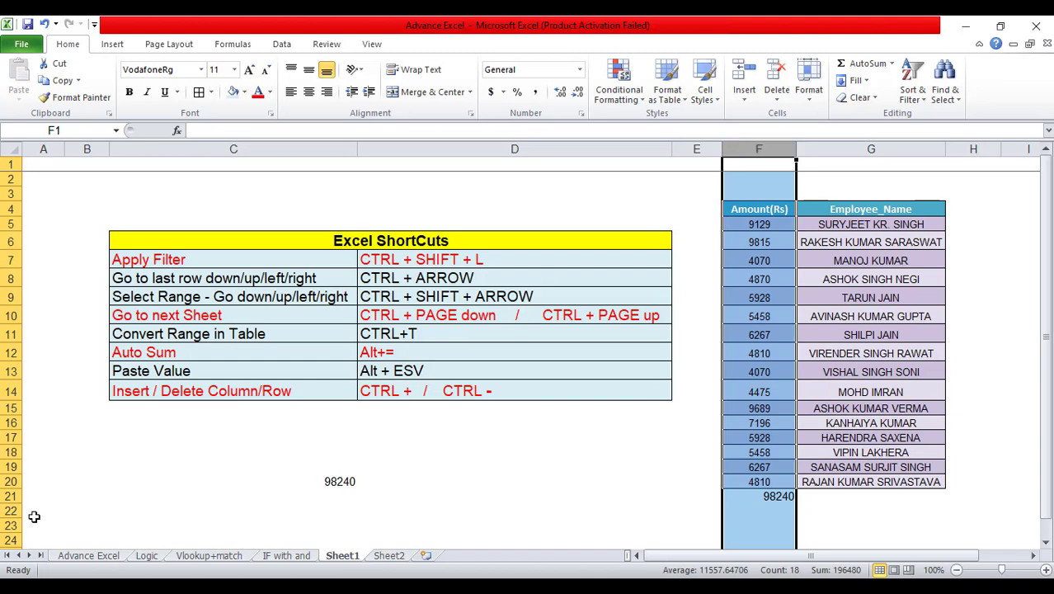
click(92, 452)
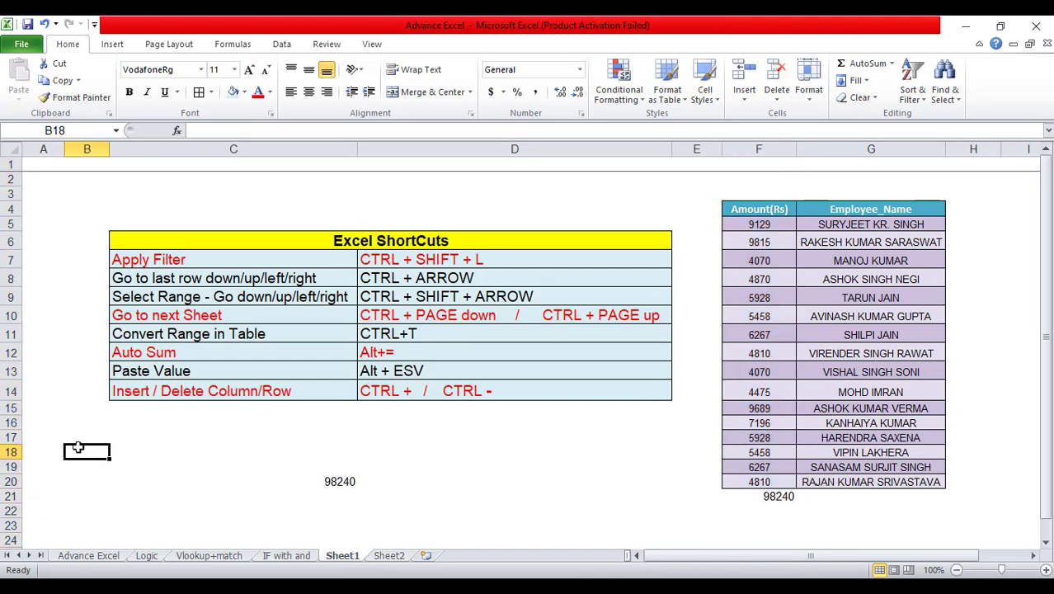
click(7, 437)
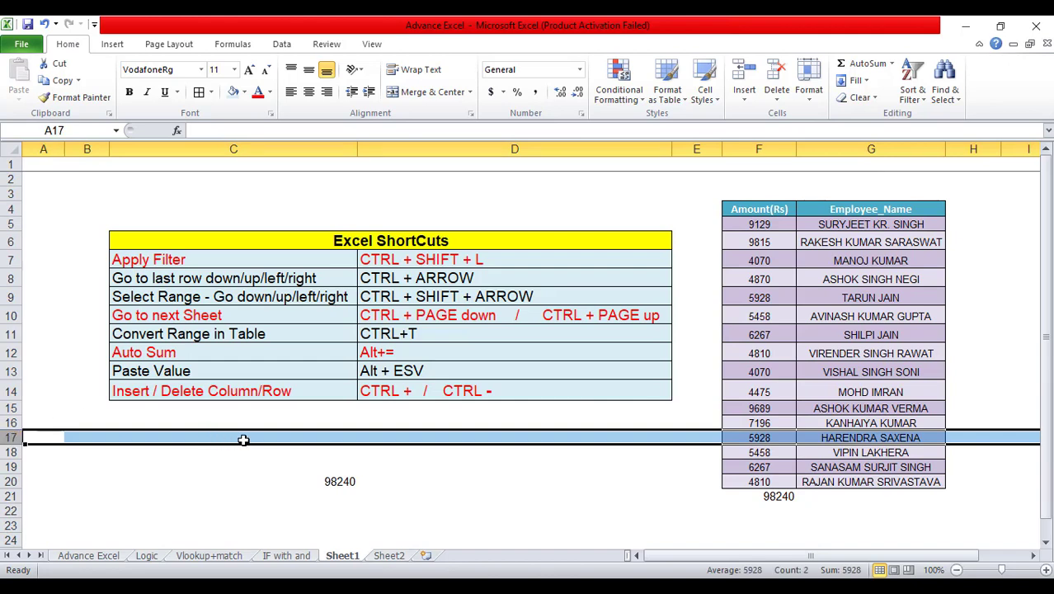
key(ctrl+plus)
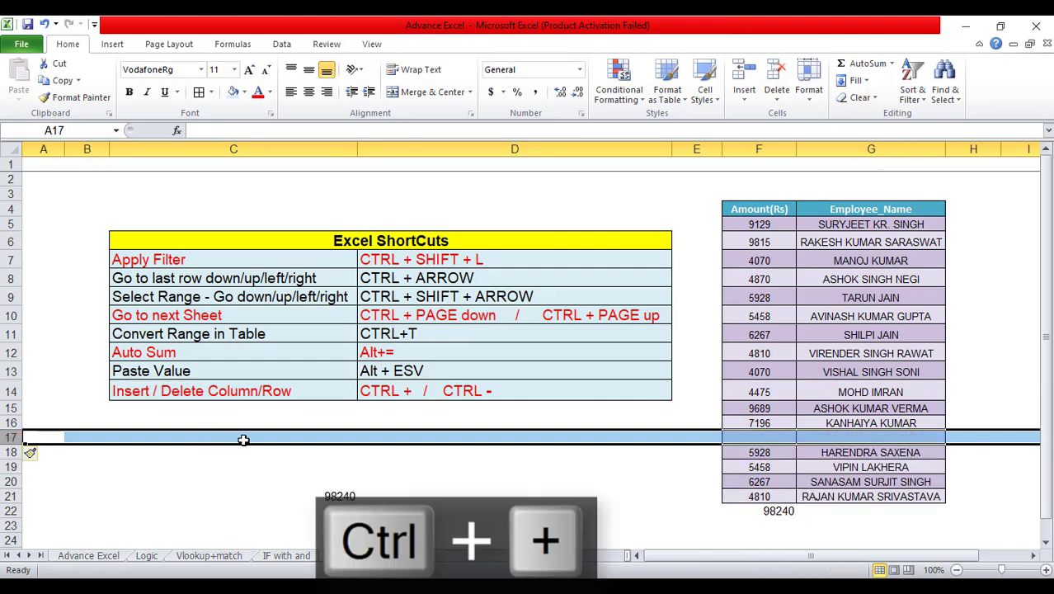
click(100, 423)
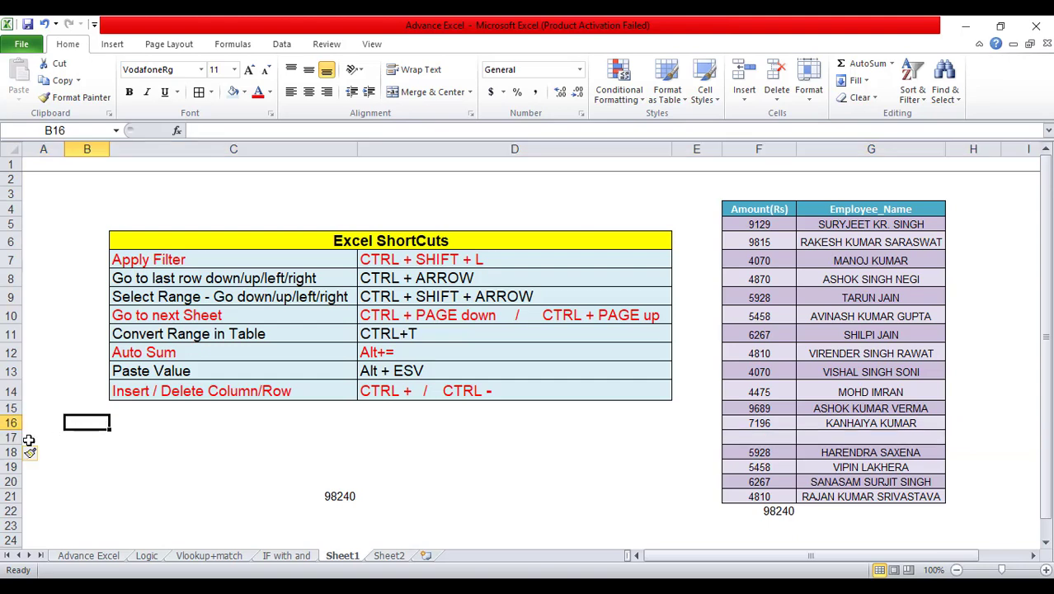
click(8, 437)
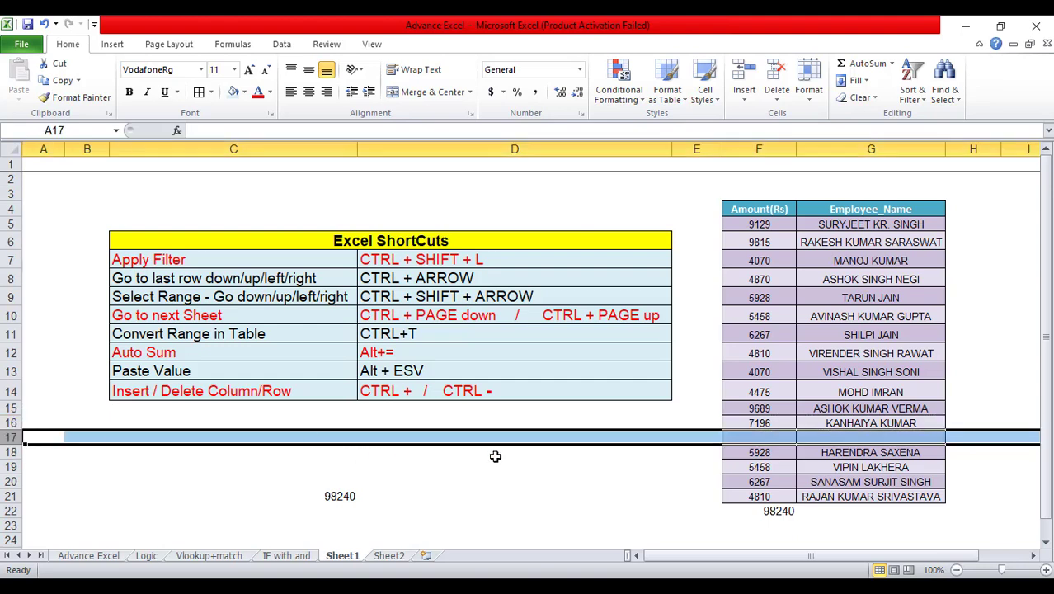
key(ctrl+minus)
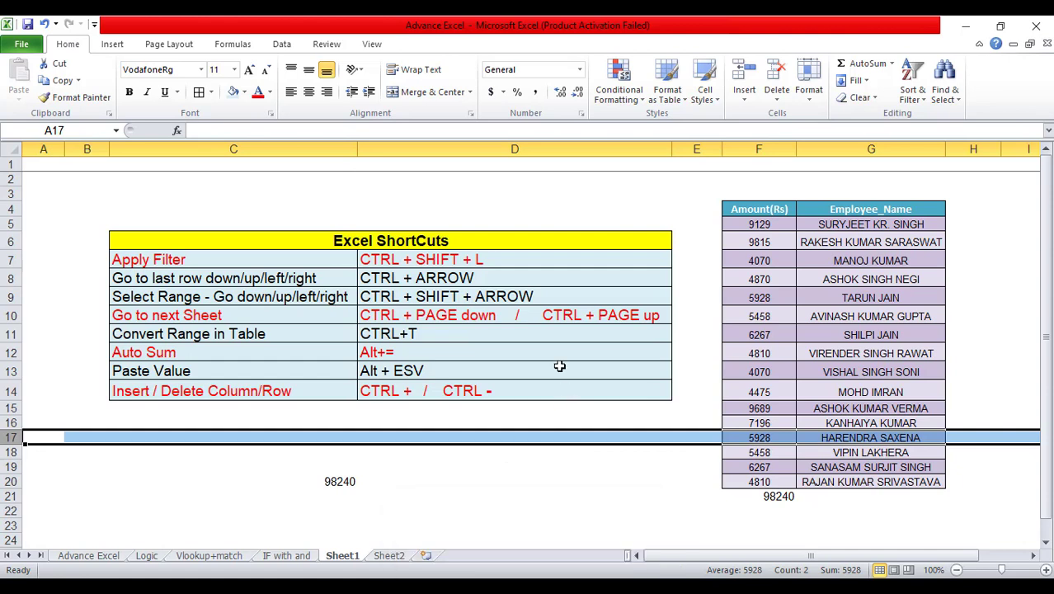
drag(235, 239, 477, 384)
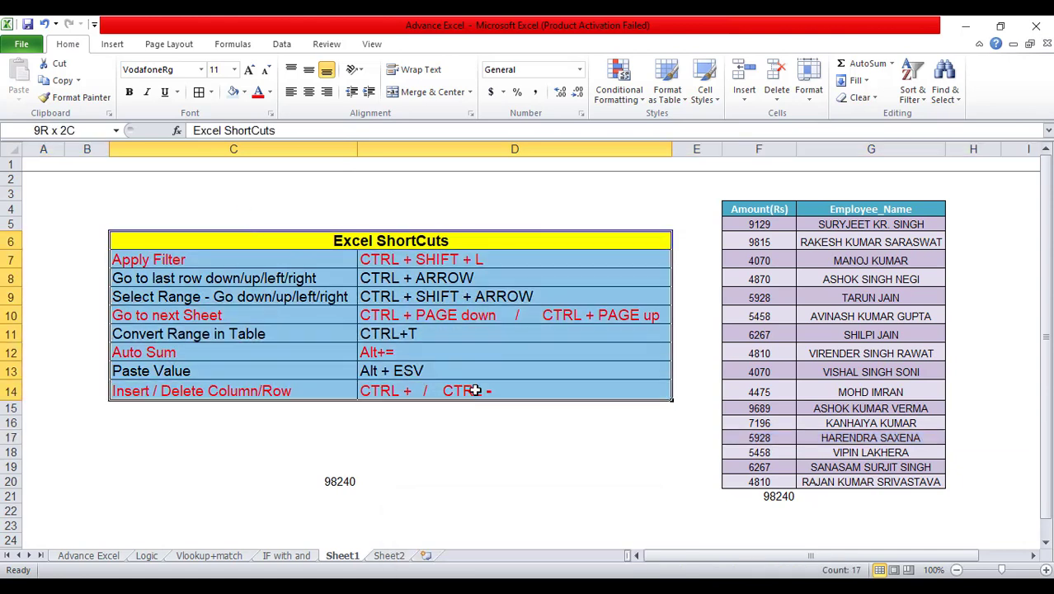